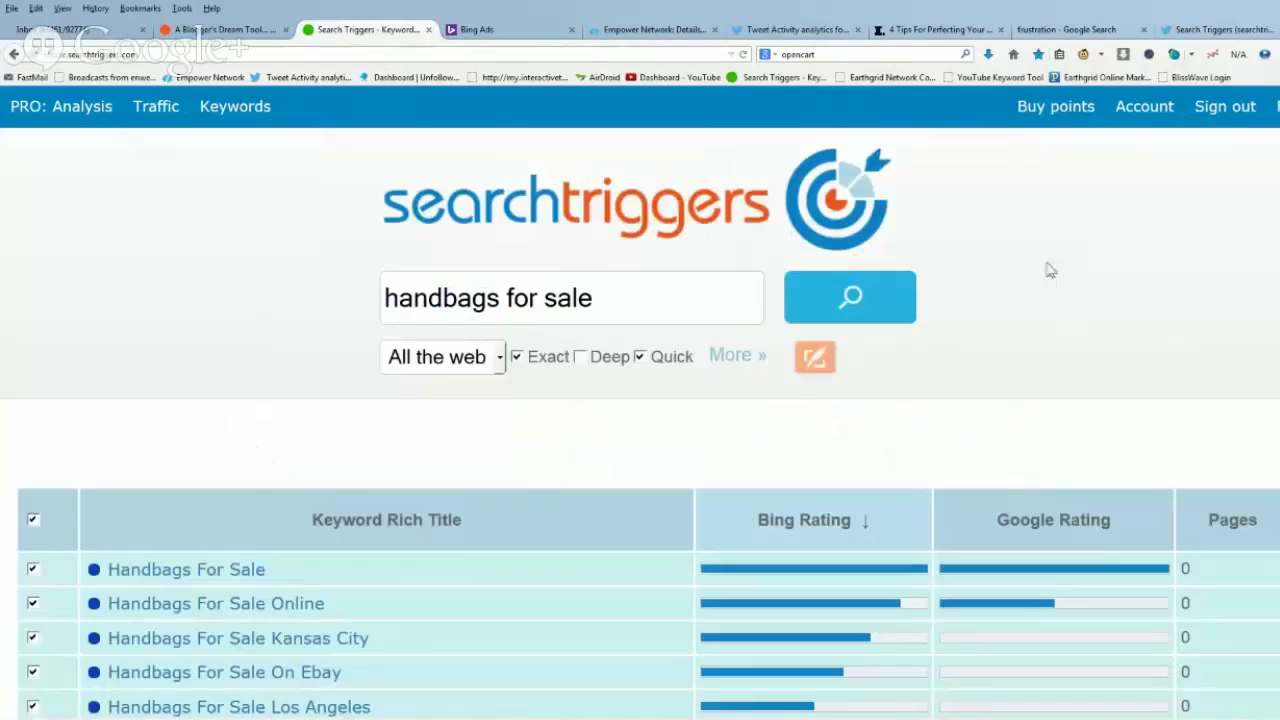
- Review the keyword results for "handbags for sale" and expand the list to show all of them
{"action": "scroll", "coordinate": [1045, 225], "scroll_direction": "down", "scroll_amount": 4}
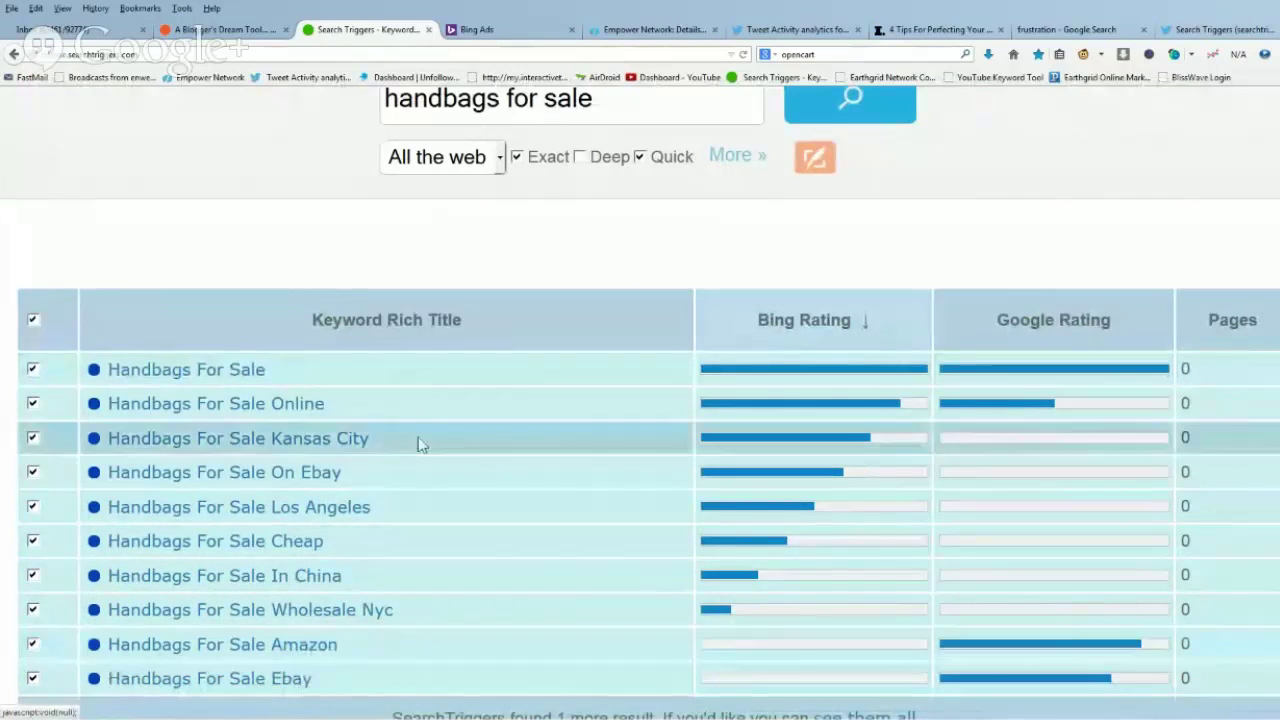
{"action": "scroll", "coordinate": [437, 431], "scroll_direction": "down", "scroll_amount": 3}
{"action": "scroll", "coordinate": [757, 655], "scroll_direction": "up", "scroll_amount": 2}
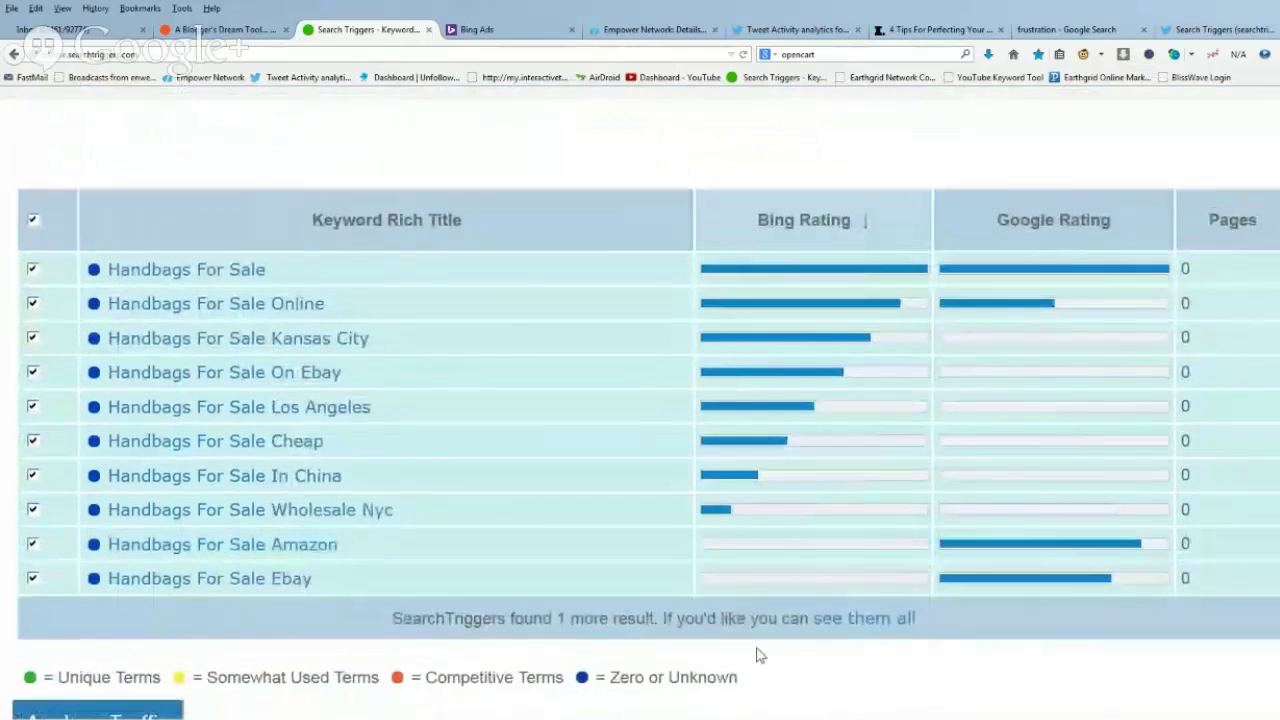
{"action": "left_click", "coordinate": [876, 620]}
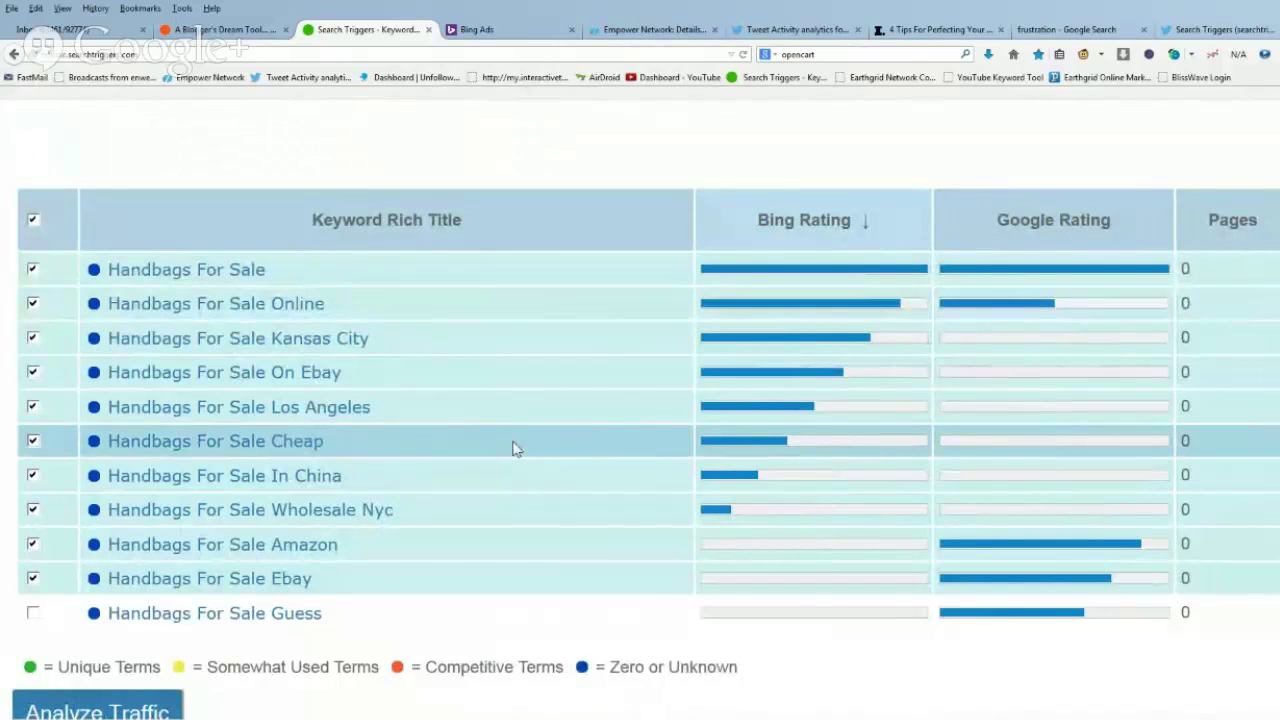
- Replace the search phrase with "italian handbags" and run the keyword search
{"action": "scroll", "coordinate": [512, 449], "scroll_direction": "up", "scroll_amount": 5}
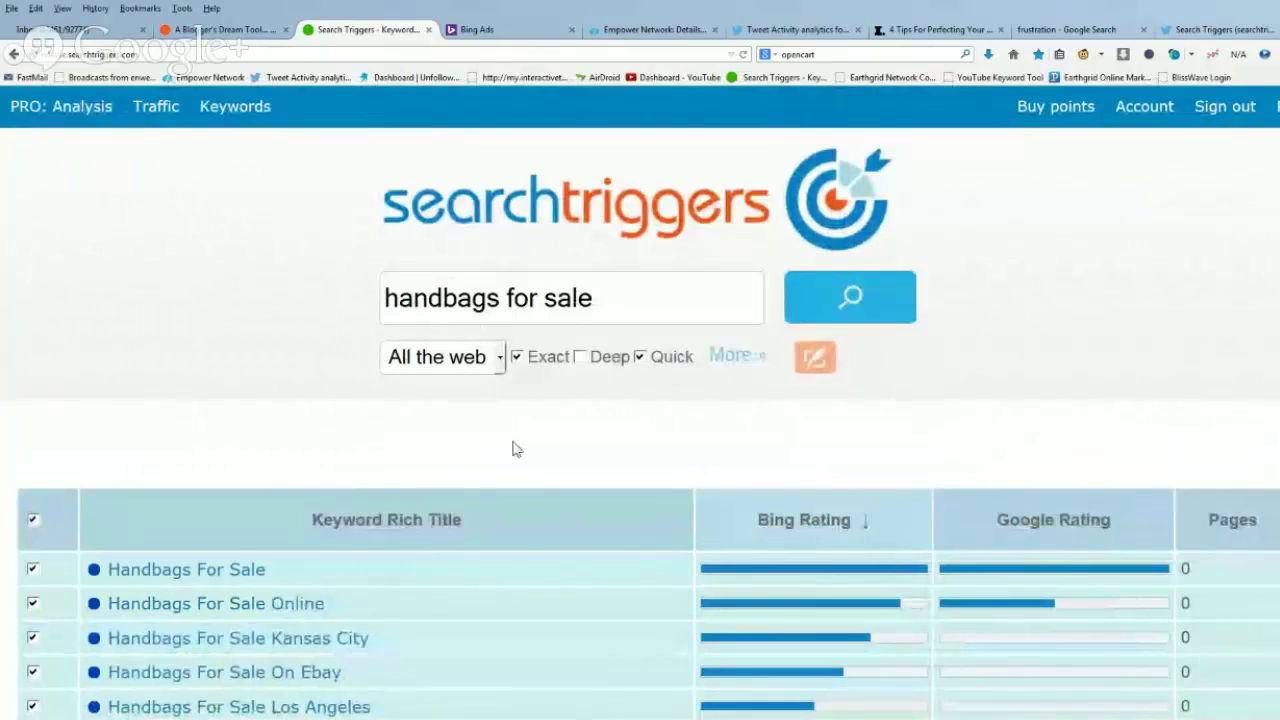
{"action": "left_click_drag", "start_coordinate": [594, 297], "coordinate": [326, 293]}
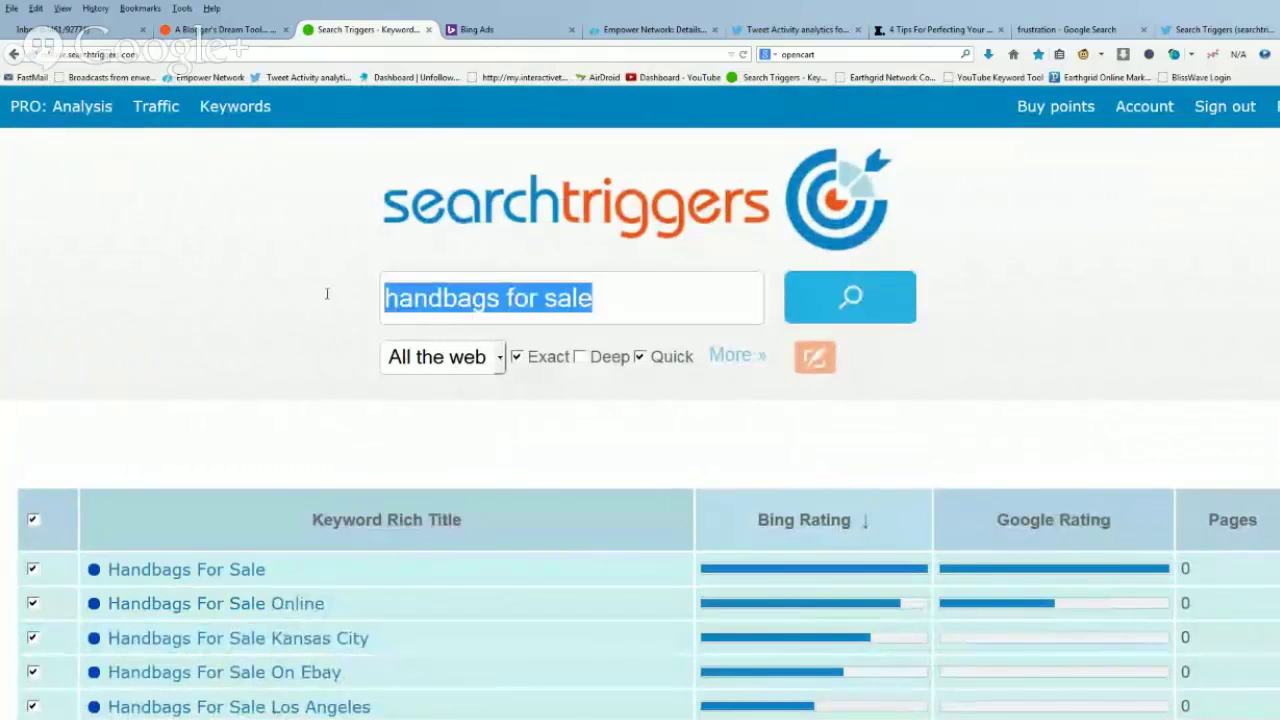
{"action": "type", "text": "int"}
{"action": "key", "text": "BackSpace"}
{"action": "key", "text": "BackSpace"}
{"action": "type", "text": "talian"}
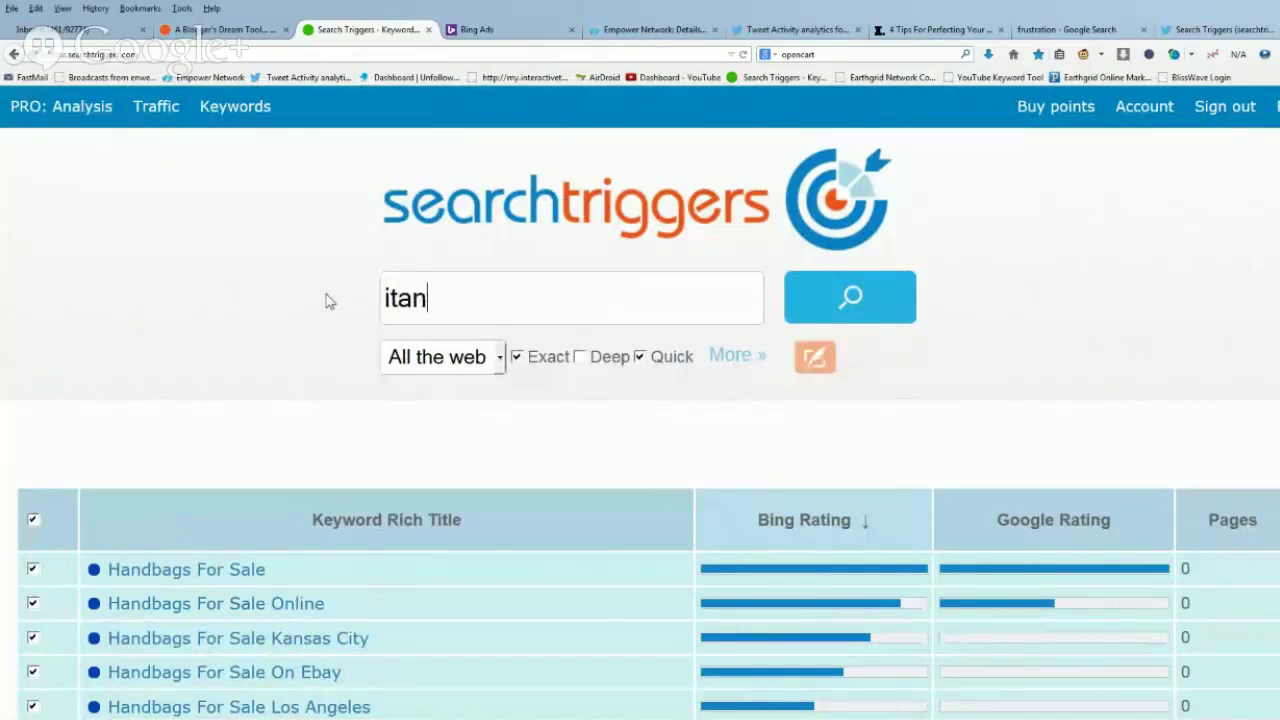
{"action": "key", "text": "BackSpace"}
{"action": "type", "text": "lian handbag"}
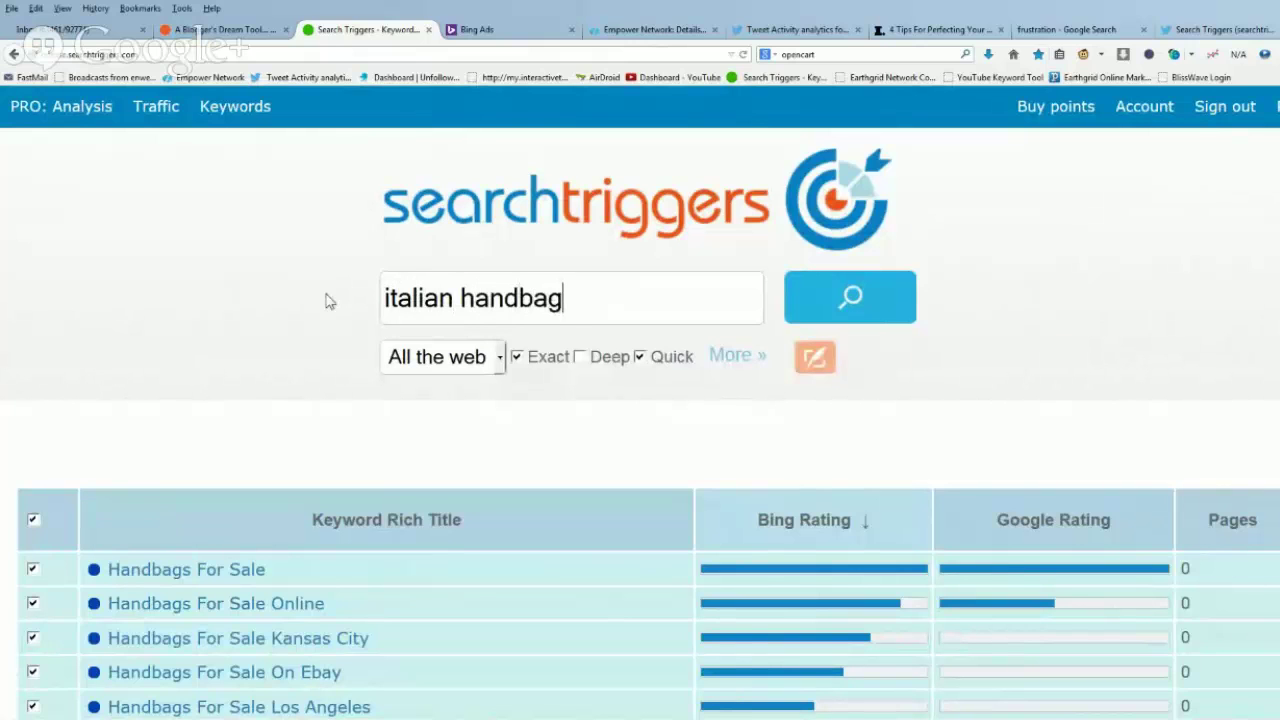
{"action": "type", "text": "s"}
{"action": "key", "text": "Return"}
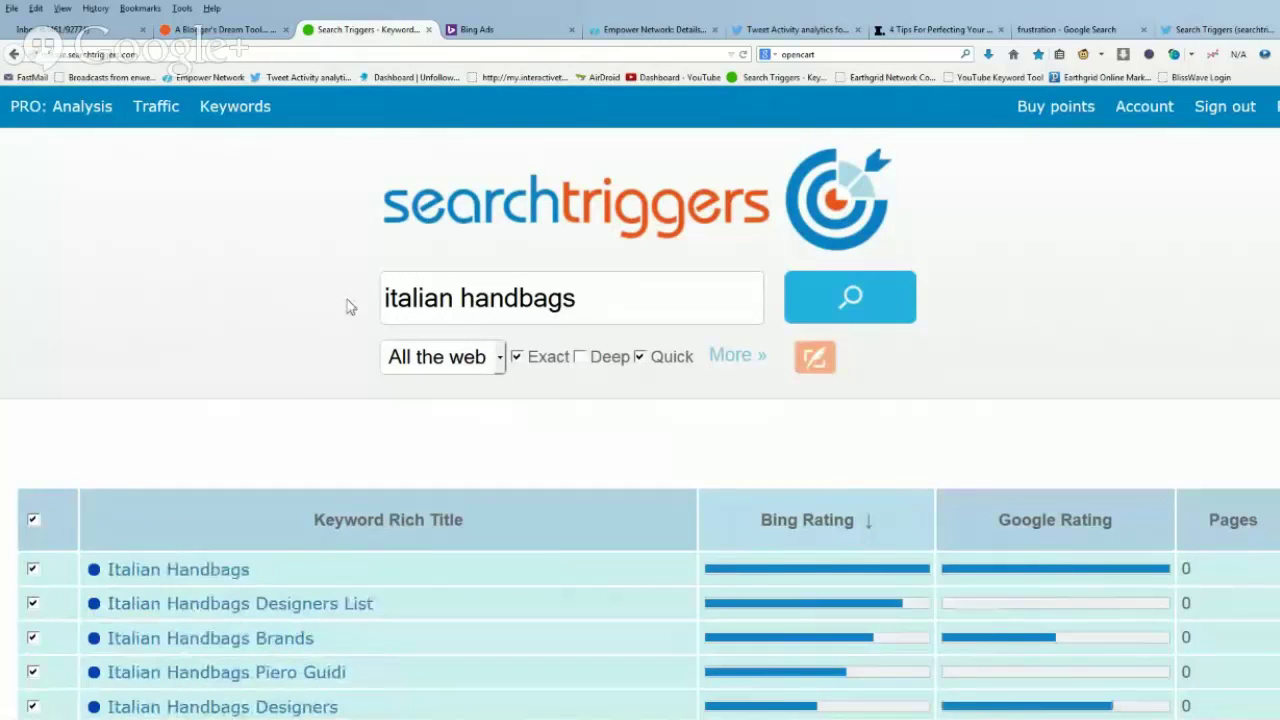
- Sort the keywords by Google rating and run a new search on the "Italian Handbags Designers" result
{"action": "scroll", "coordinate": [347, 301], "scroll_direction": "down", "scroll_amount": 3}
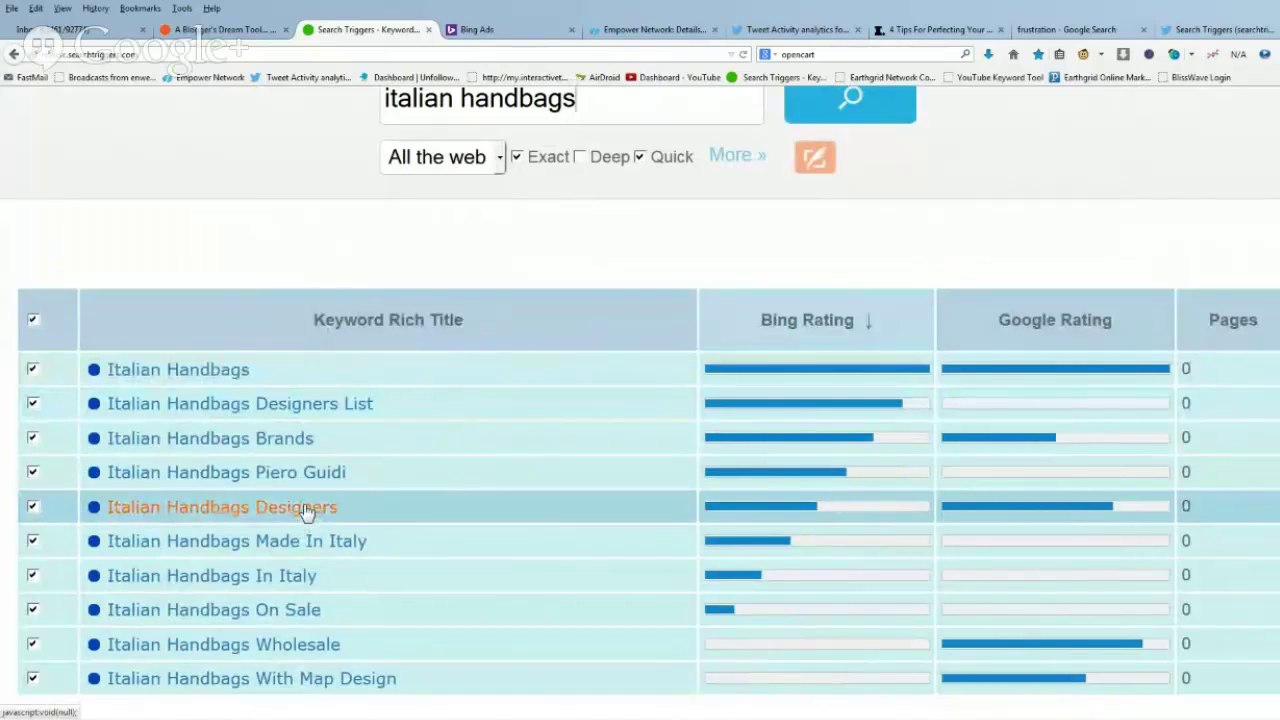
{"action": "left_click", "coordinate": [1063, 322]}
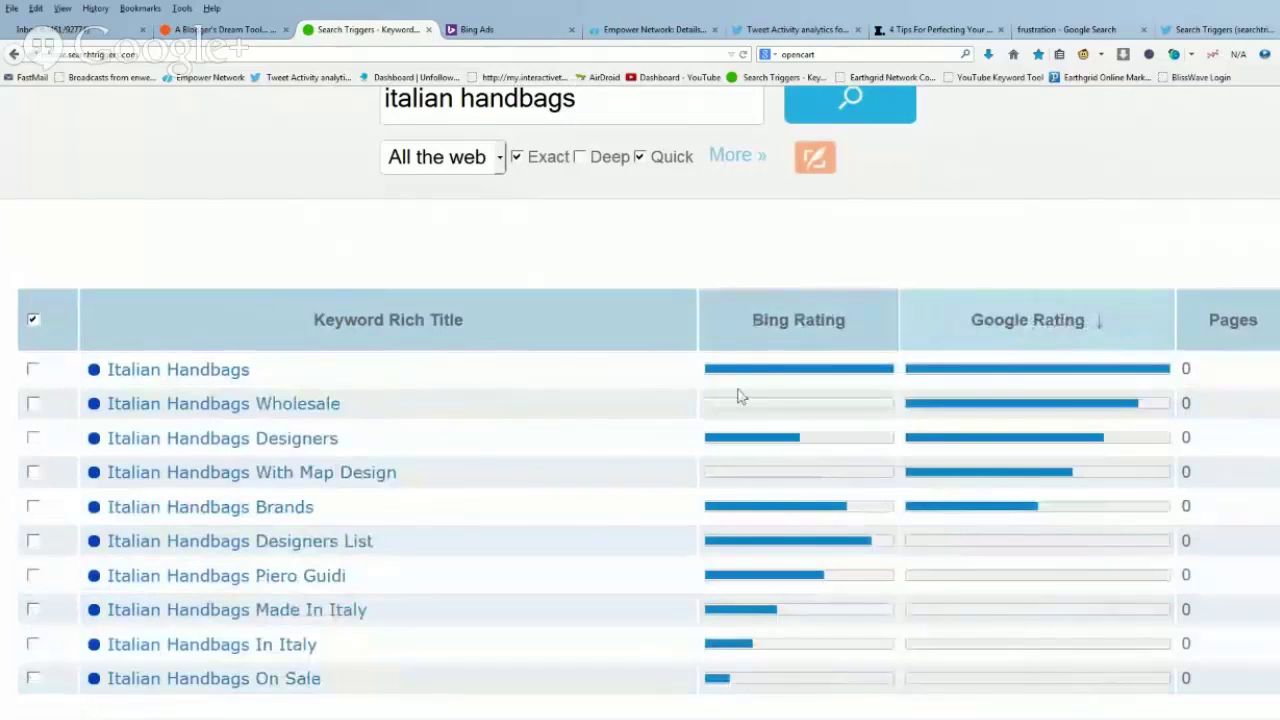
{"action": "left_click", "coordinate": [33, 437]}
{"action": "left_click", "coordinate": [329, 437]}
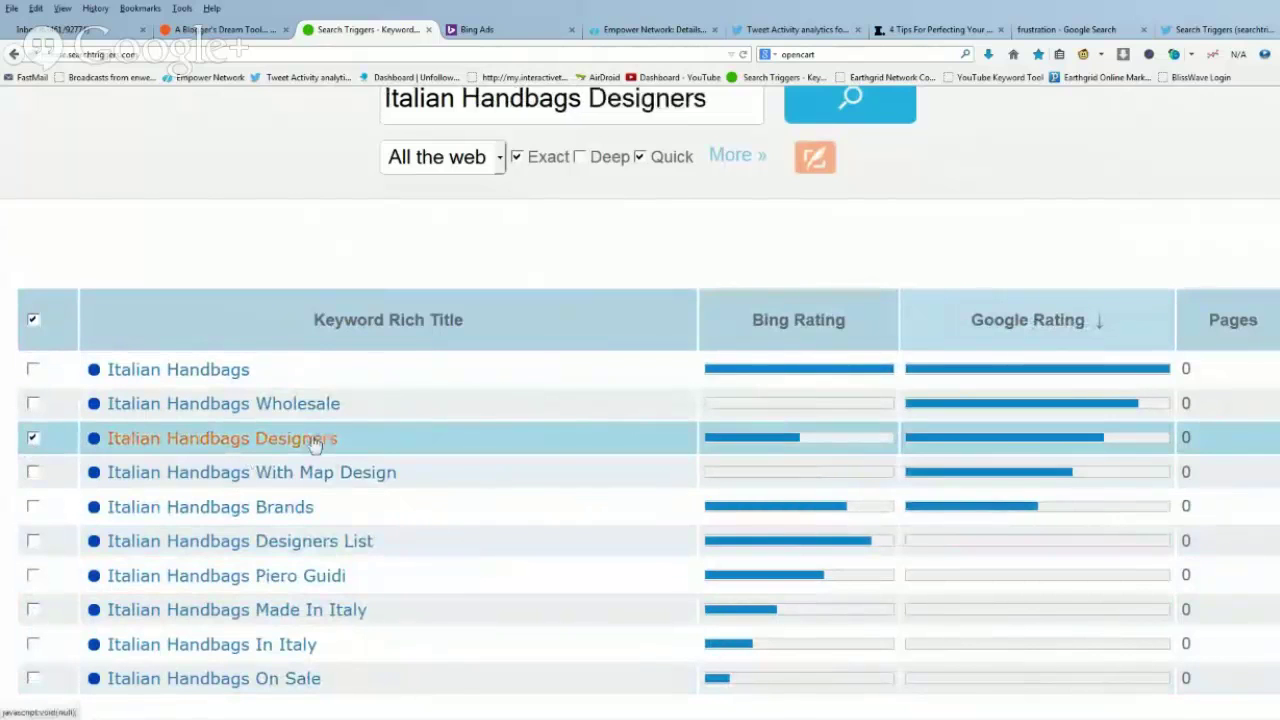
{"action": "left_click", "coordinate": [848, 120]}
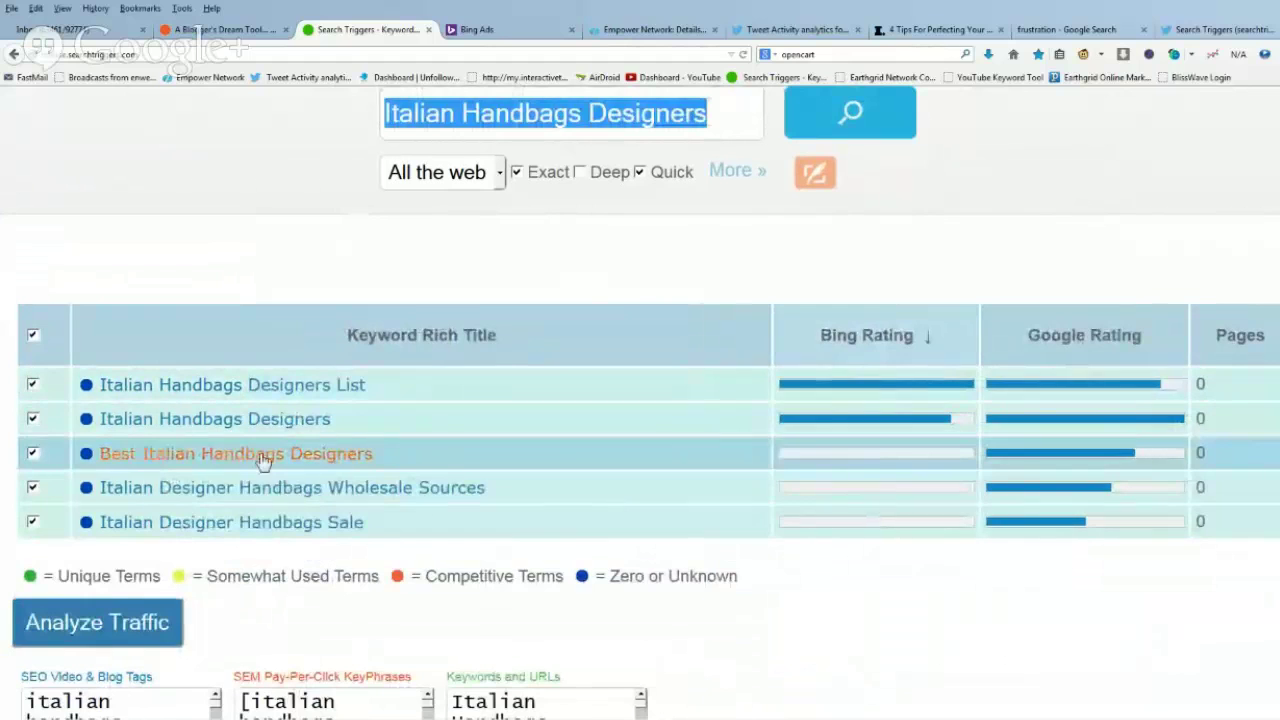
- Use the "Best Italian Handbags Designers" result as the search phrase and rerun the search with Quick mode turned off
{"action": "left_click", "coordinate": [329, 455]}
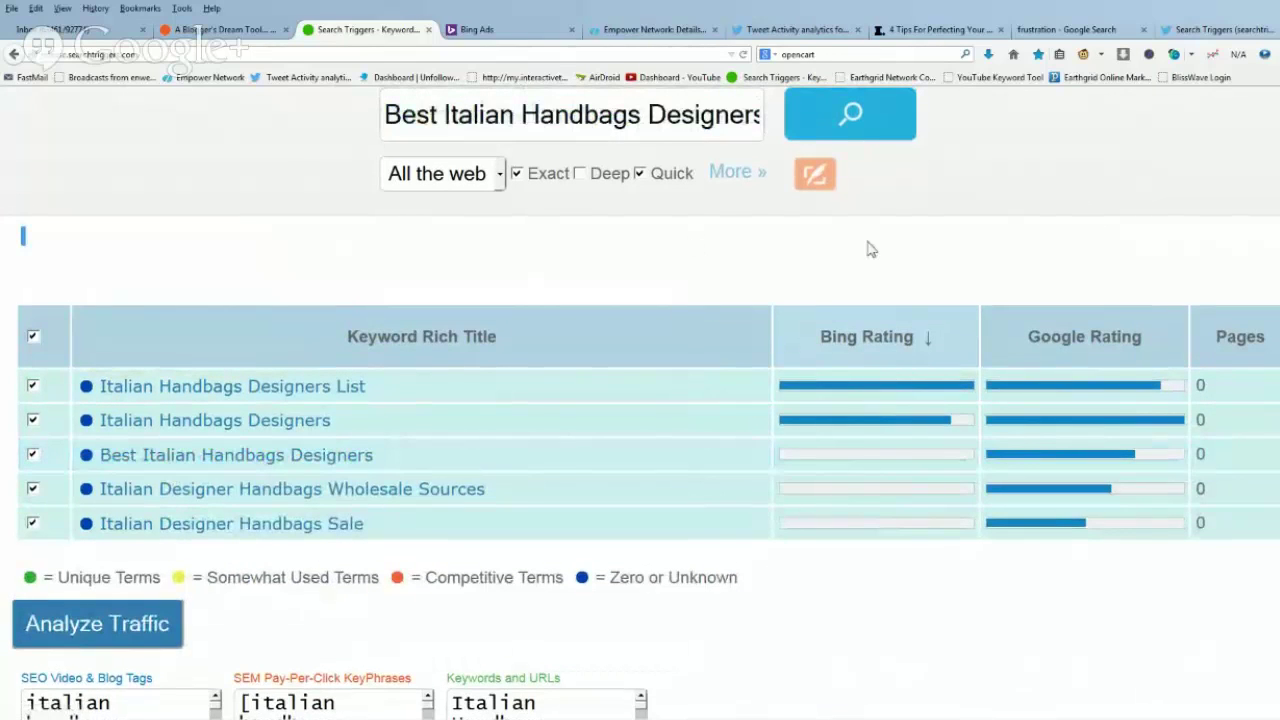
{"action": "scroll", "coordinate": [867, 241], "scroll_direction": "up", "scroll_amount": 3}
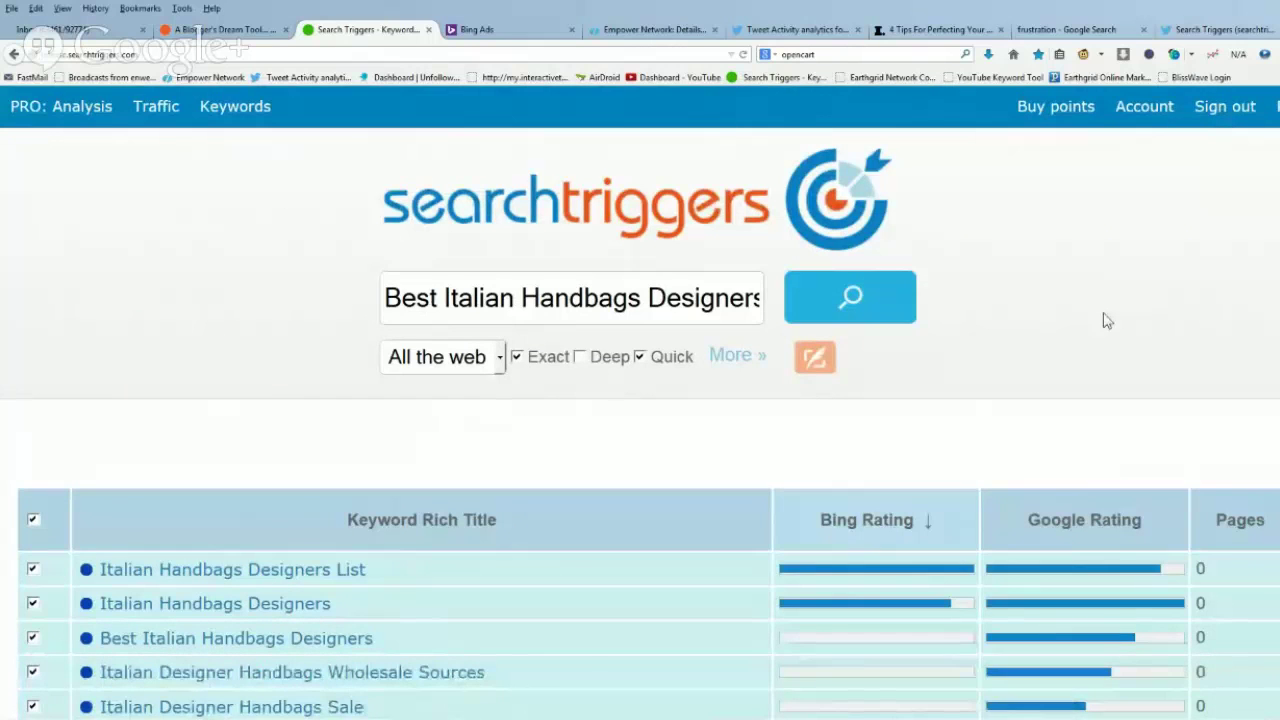
{"action": "scroll", "coordinate": [1107, 320], "scroll_direction": "down", "scroll_amount": 3}
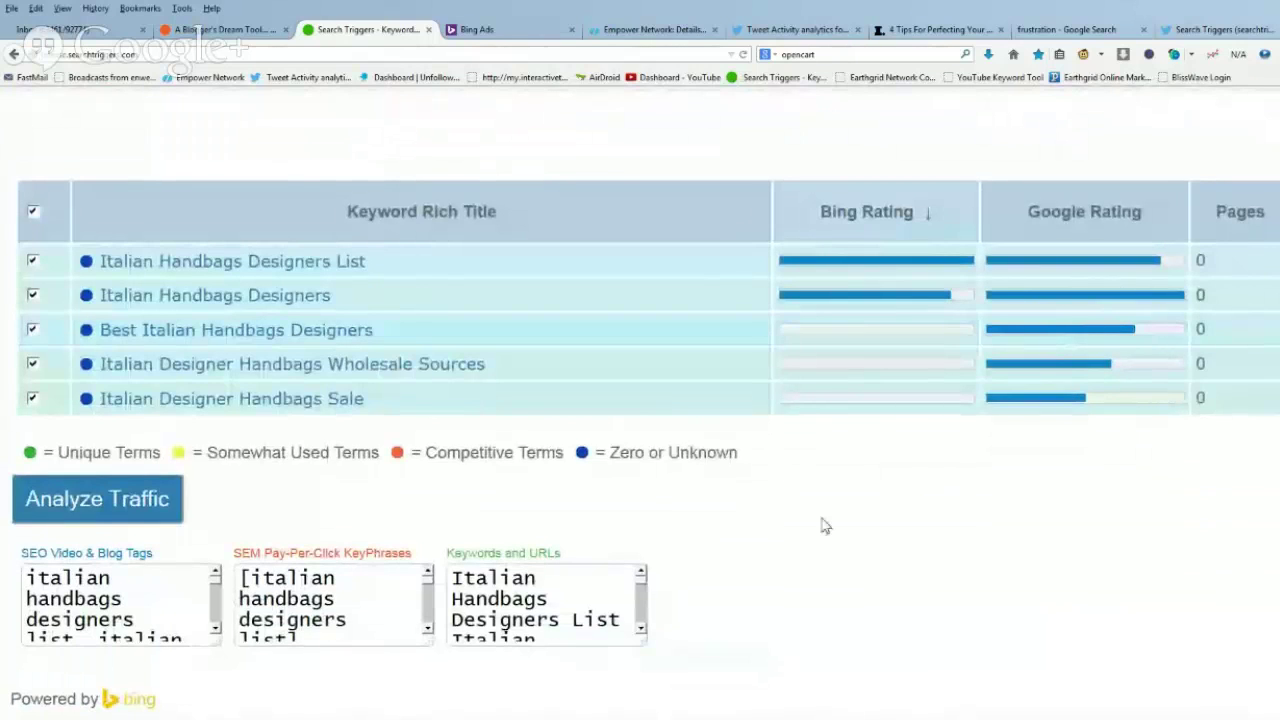
{"action": "scroll", "coordinate": [822, 526], "scroll_direction": "up", "scroll_amount": 3}
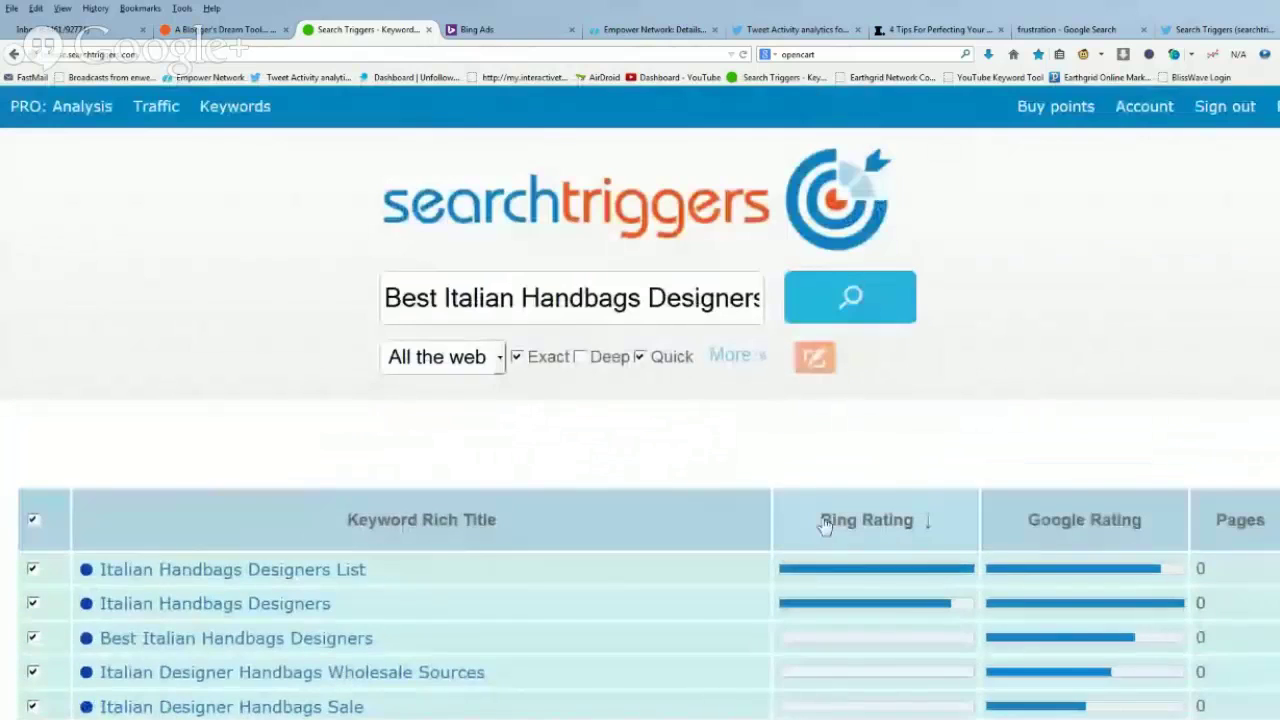
{"action": "scroll", "coordinate": [1249, 543], "scroll_direction": "down", "scroll_amount": 3}
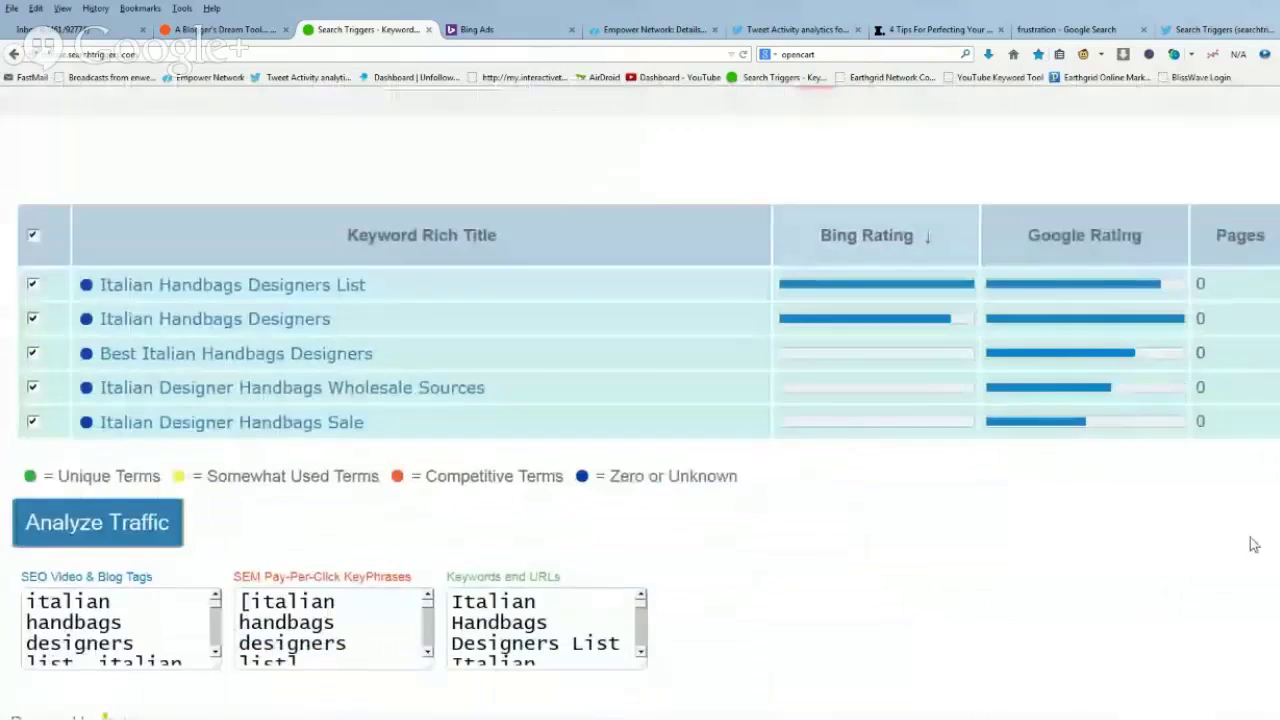
{"action": "scroll", "coordinate": [834, 463], "scroll_direction": "up", "scroll_amount": 3}
{"action": "left_click", "coordinate": [640, 358]}
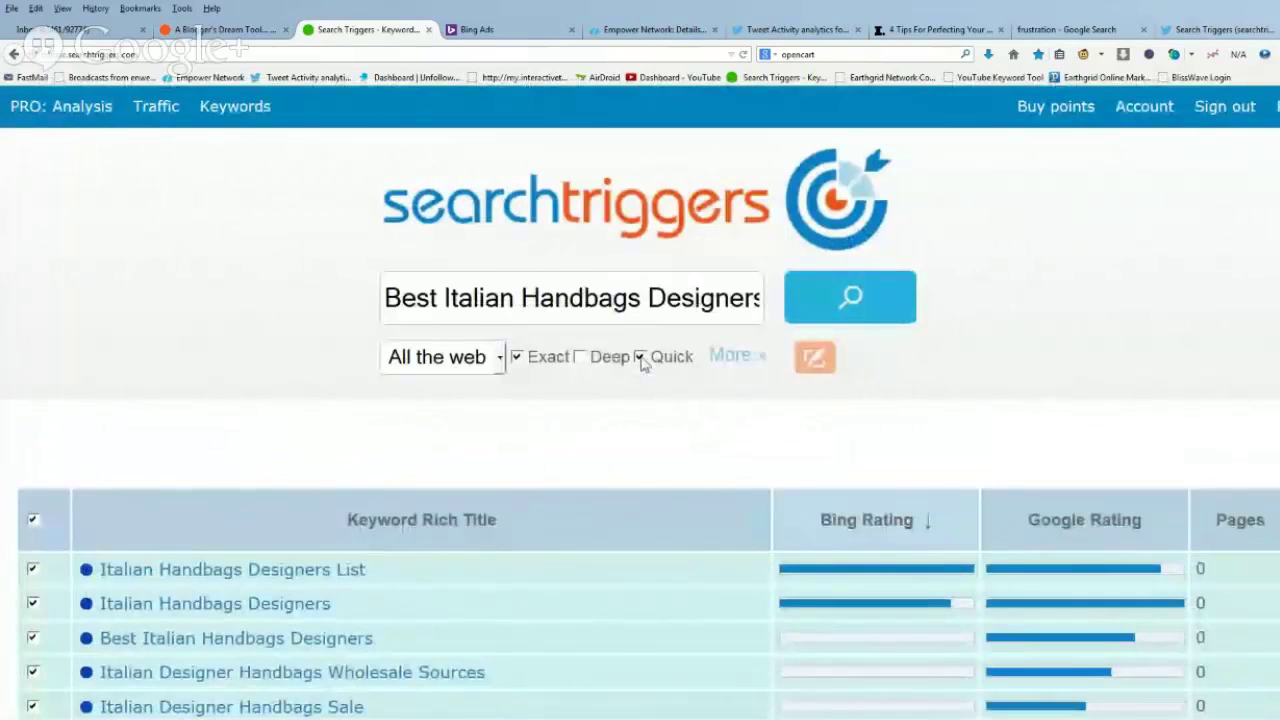
{"action": "left_click", "coordinate": [845, 300]}
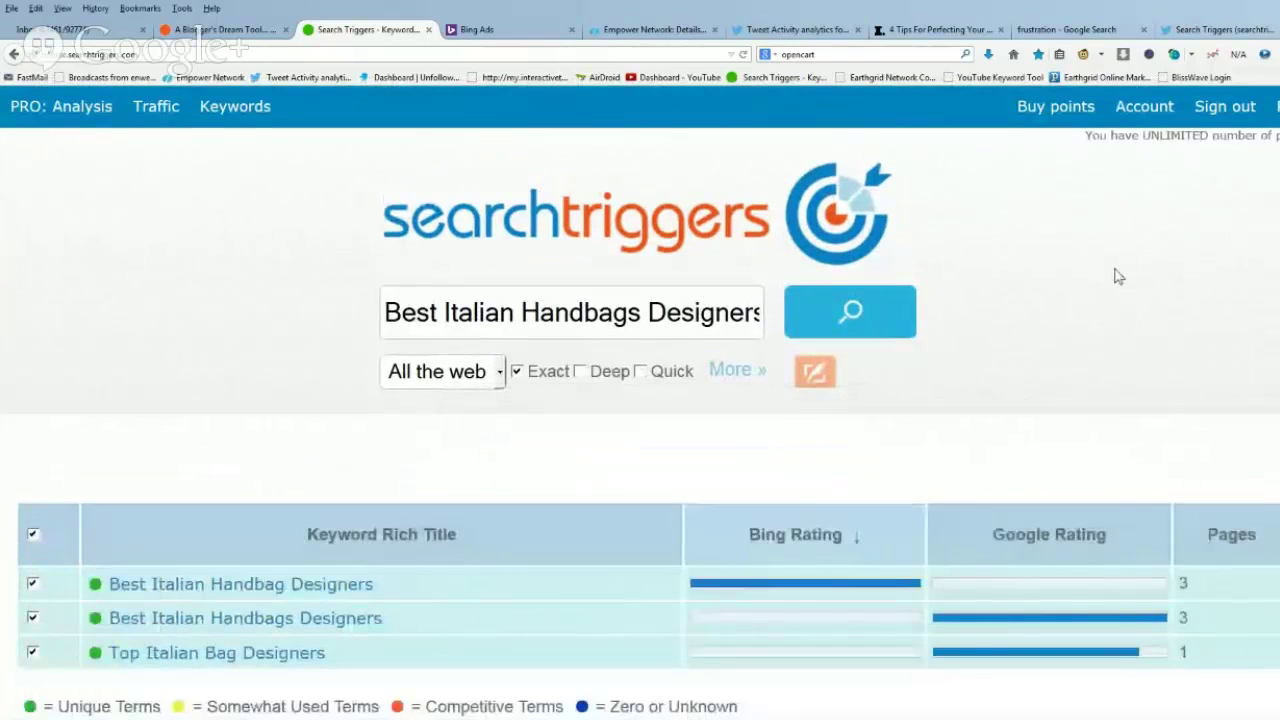
- Turn off exact matching and rerun the search for "Best Italian Handbags Designers"
{"action": "scroll", "coordinate": [1118, 276], "scroll_direction": "down", "scroll_amount": 3}
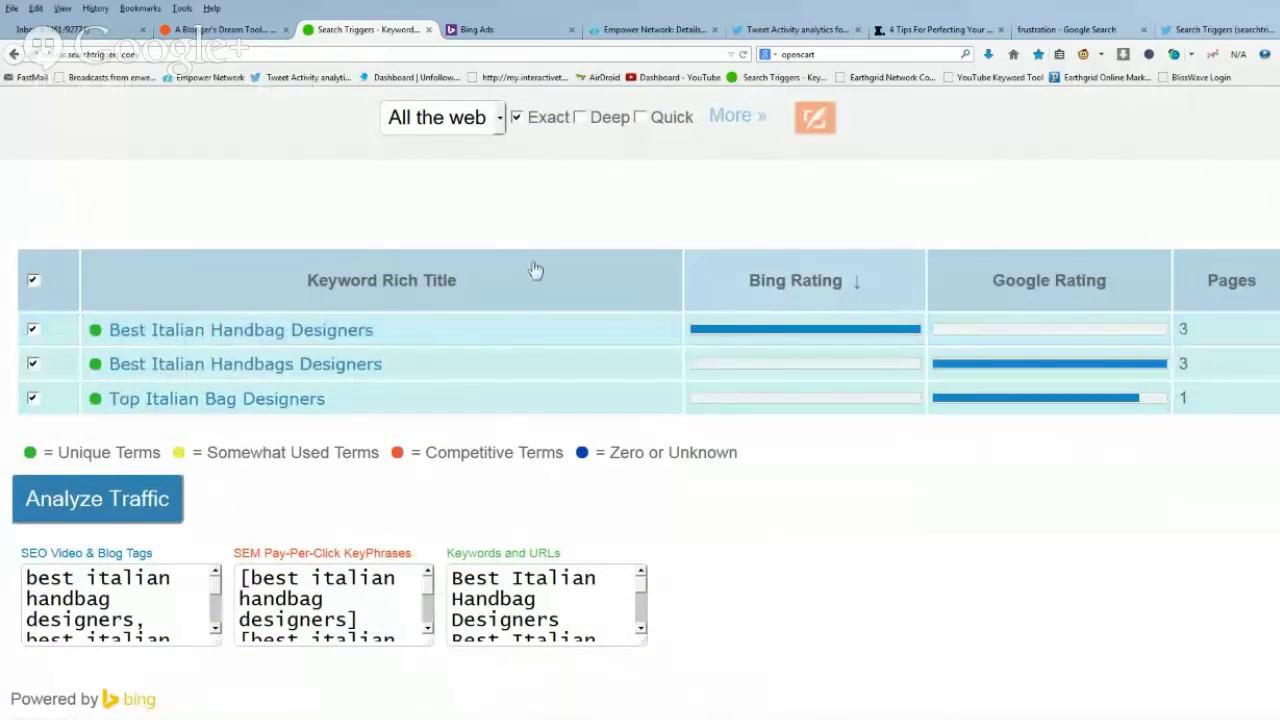
{"action": "scroll", "coordinate": [260, 358], "scroll_direction": "up", "scroll_amount": 3}
{"action": "left_click", "coordinate": [516, 372]}
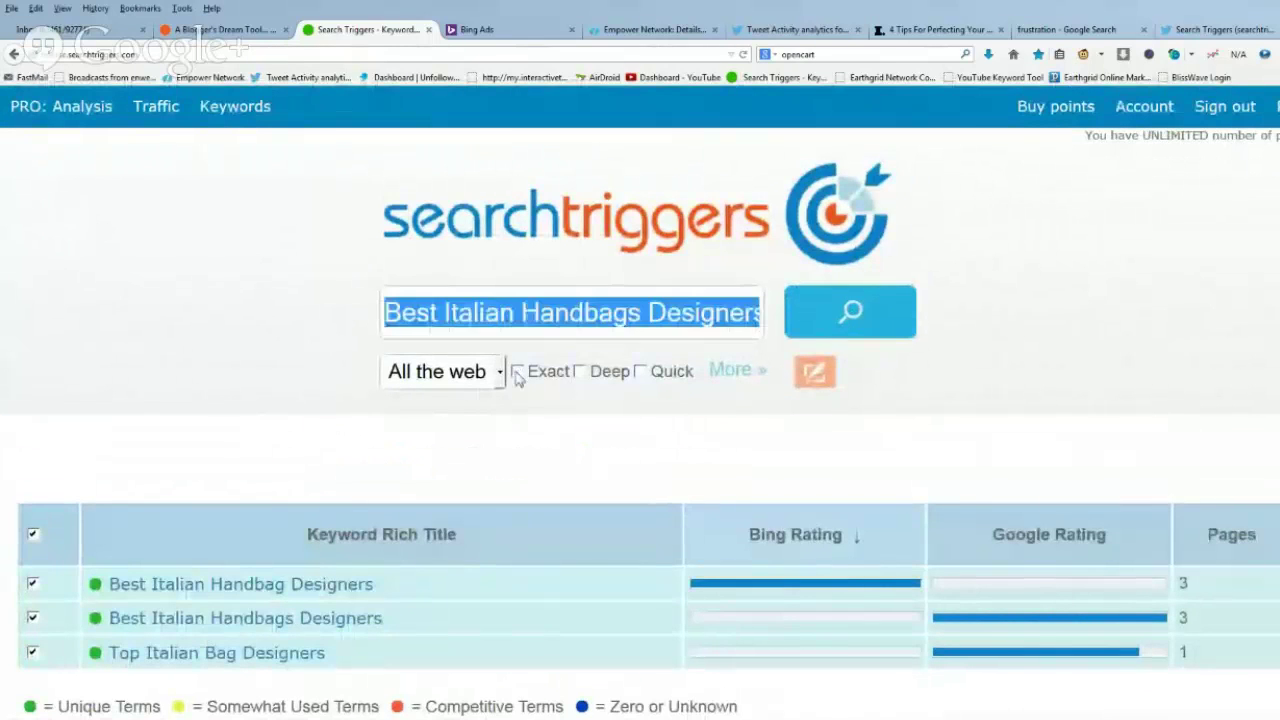
{"action": "left_click", "coordinate": [880, 318]}
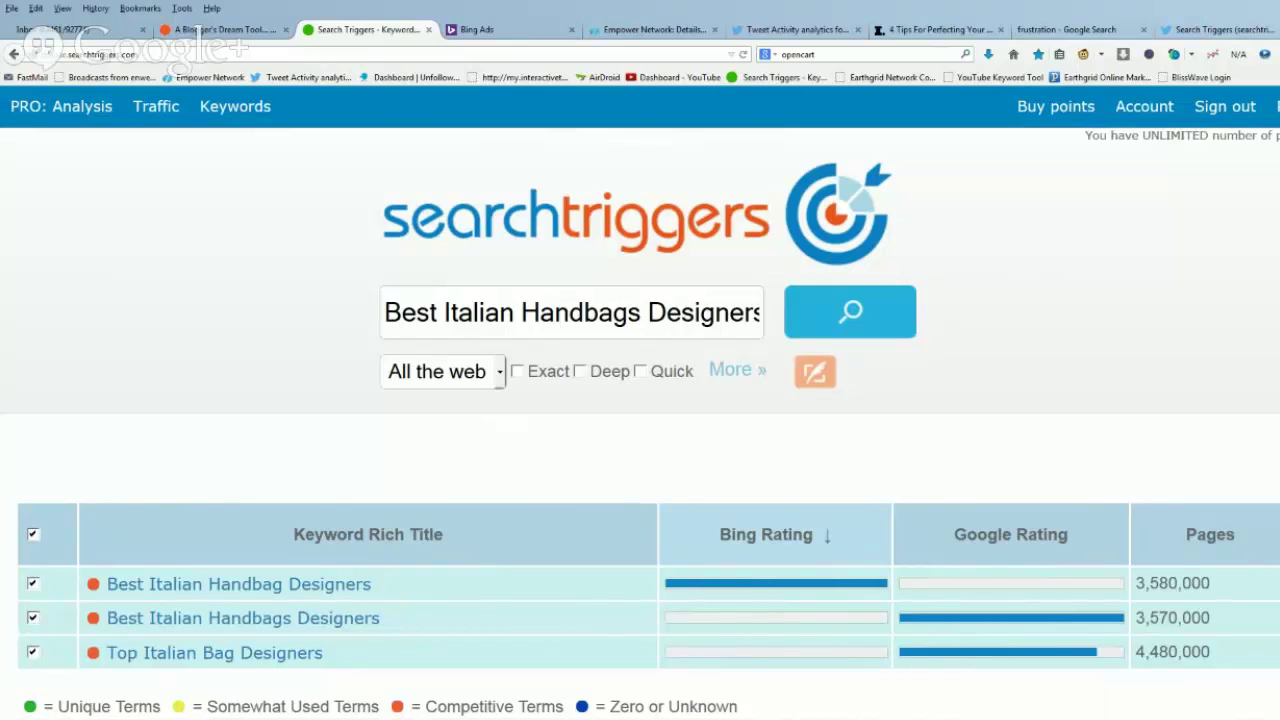
- Open Google in a new browser tab and enter "handbags designers" to get search suggestions
{"action": "key", "text": "ctrl+t"}
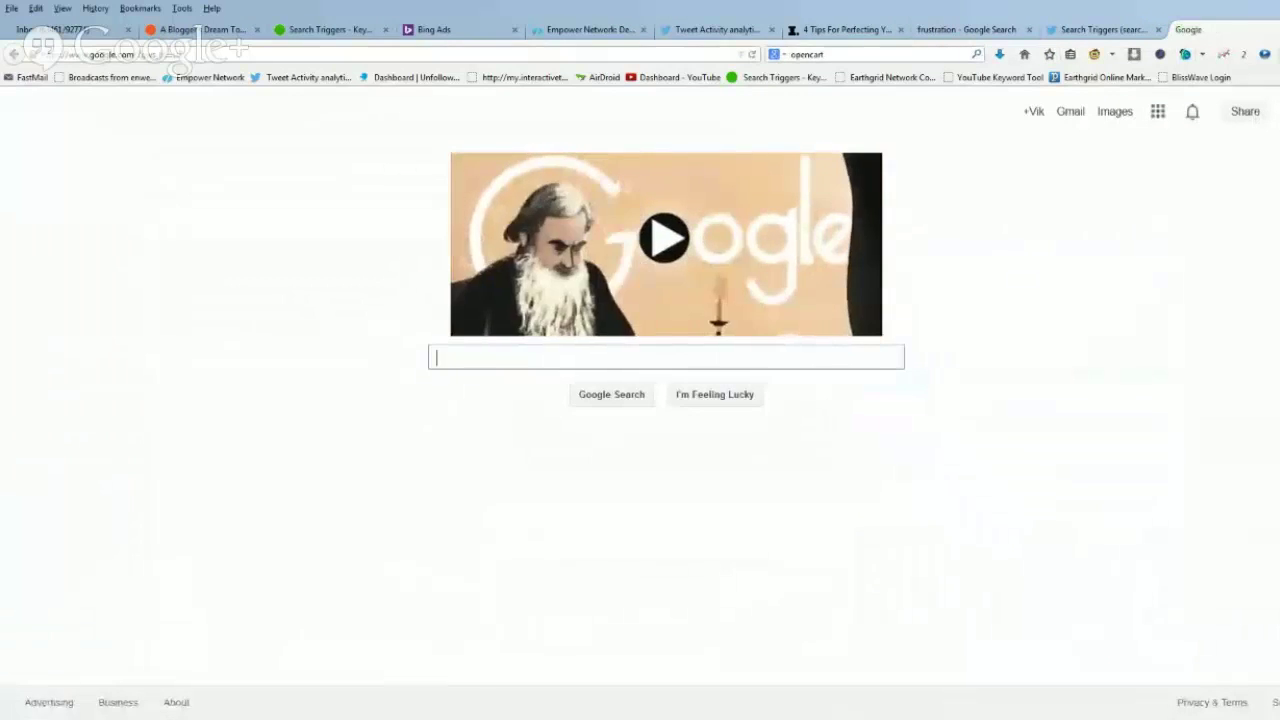
{"action": "type", "text": "handbags"}
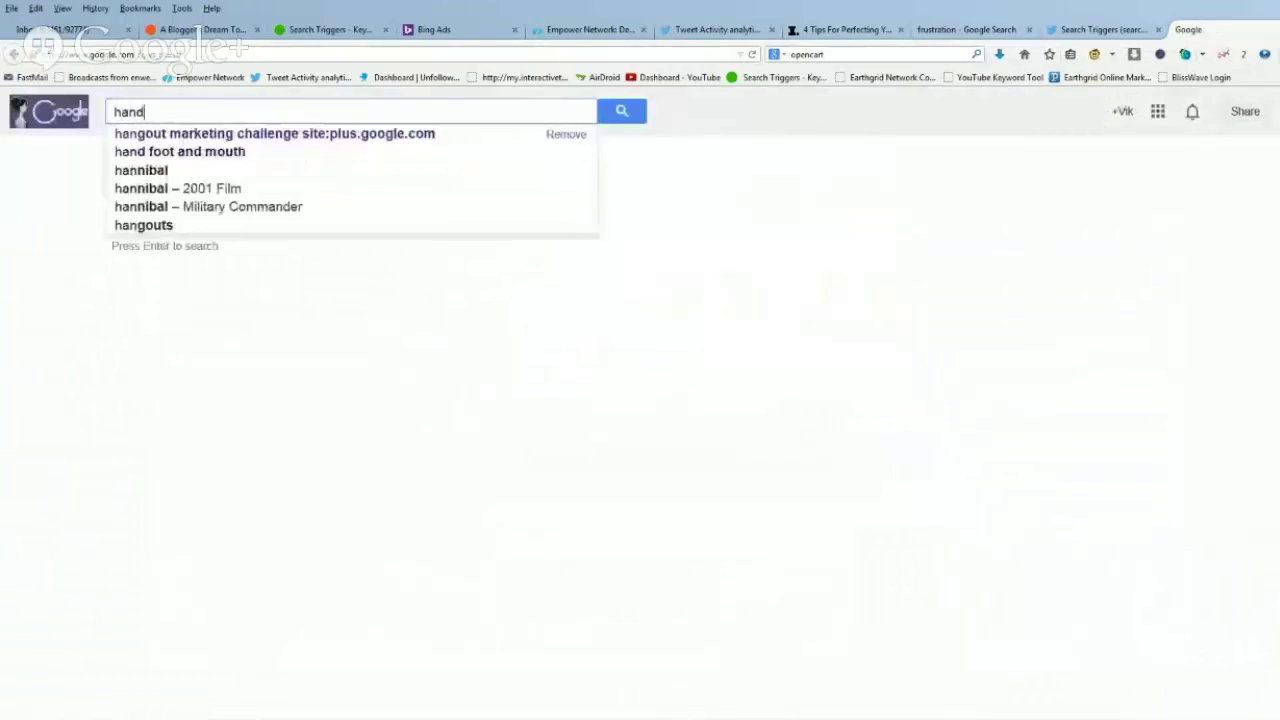
{"action": "type", "text": " designers"}
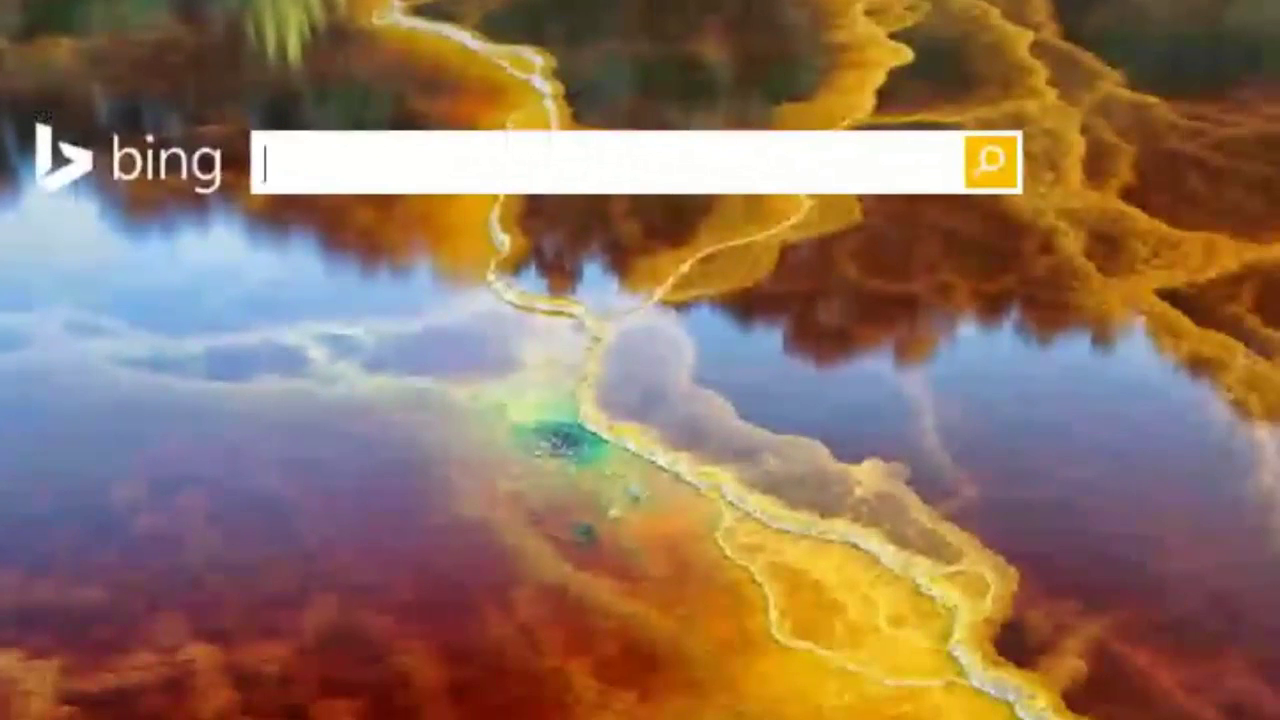
- Switch to Bing, enter "handbags designers" and rework the query into "italian handbags designer" to view its suggestions
{"action": "type", "text": "ha"}
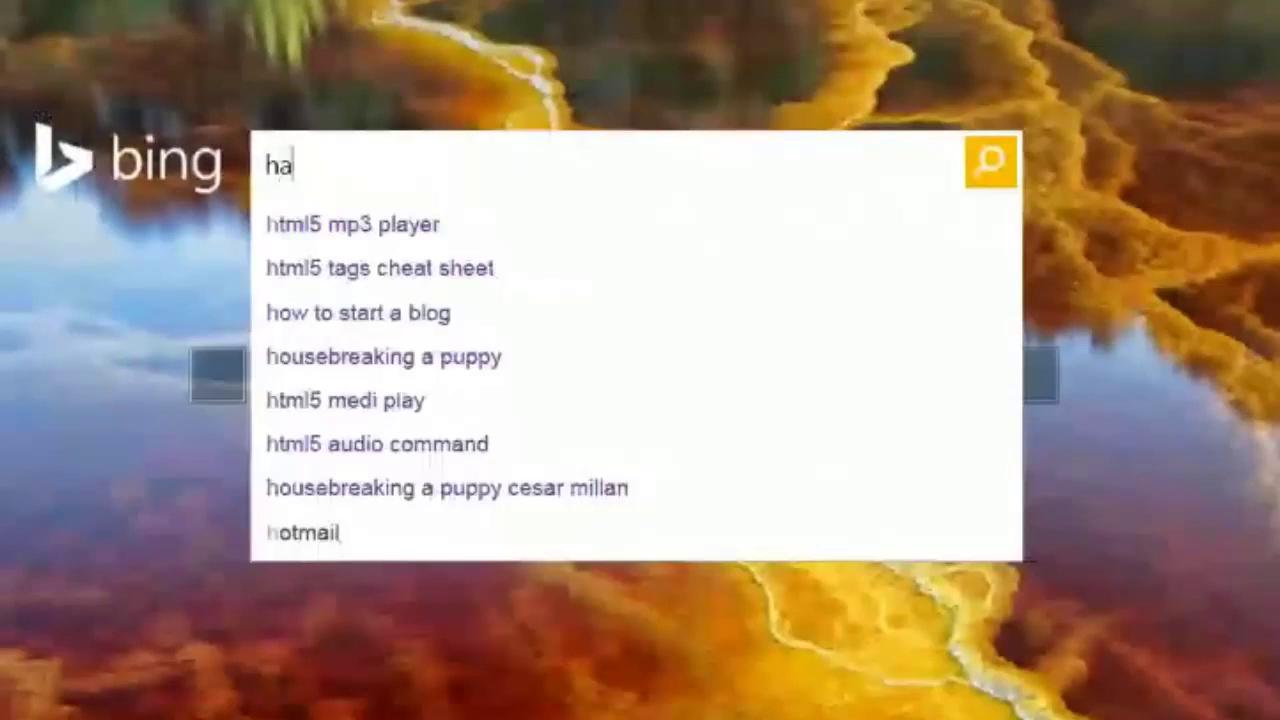
{"action": "type", "text": "ndbags designers"}
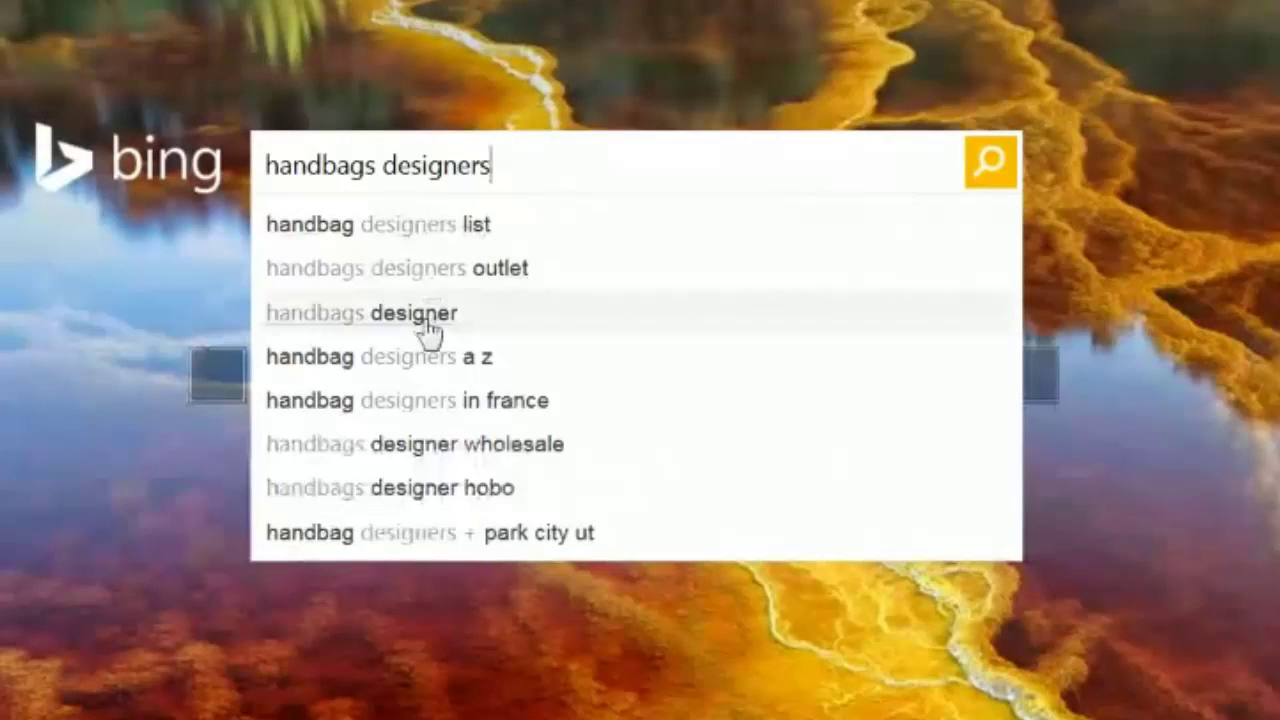
{"action": "key", "text": "BackSpace"}
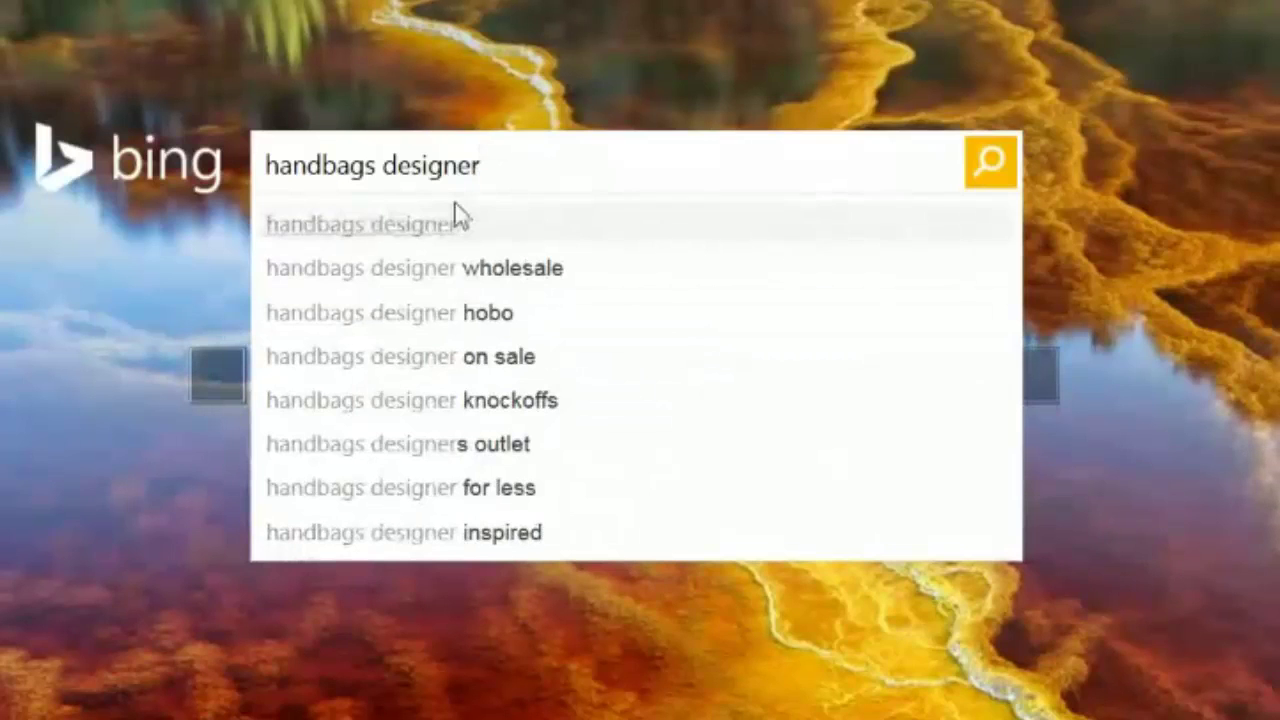
{"action": "key", "text": "ctrl+Left"}
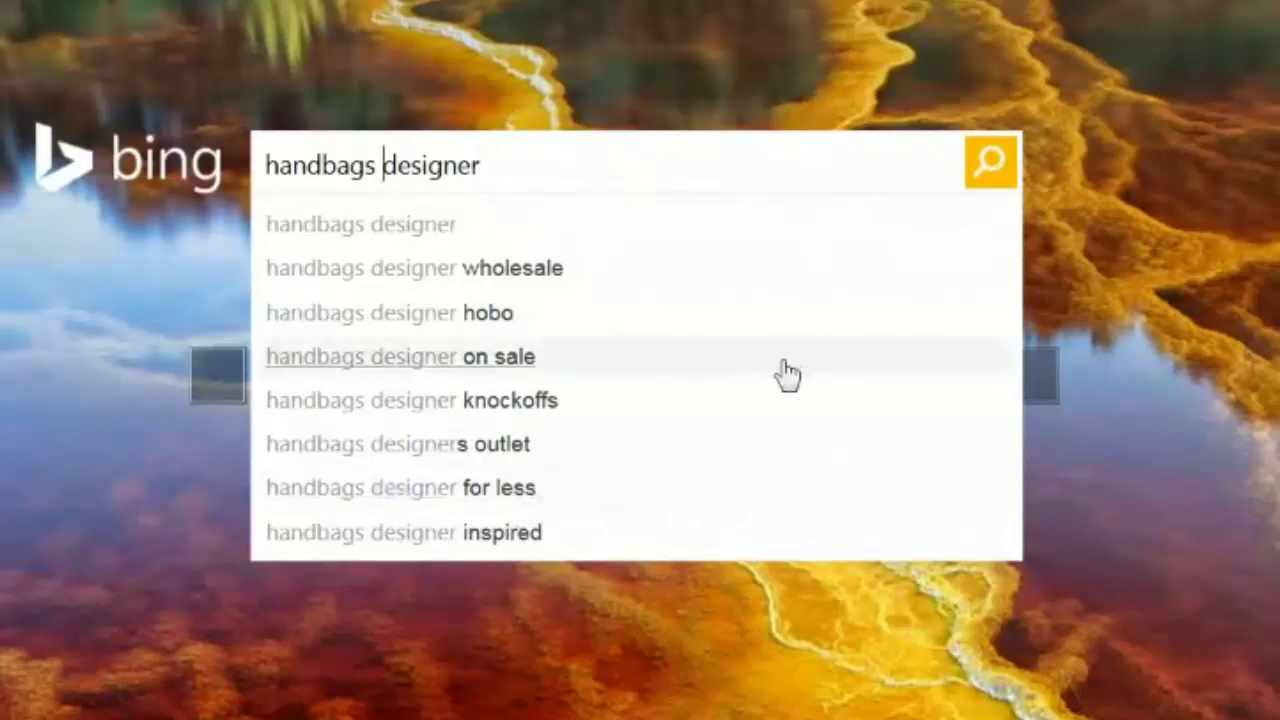
{"action": "key", "text": "ctrl+Left"}
{"action": "type", "text": "italian"}
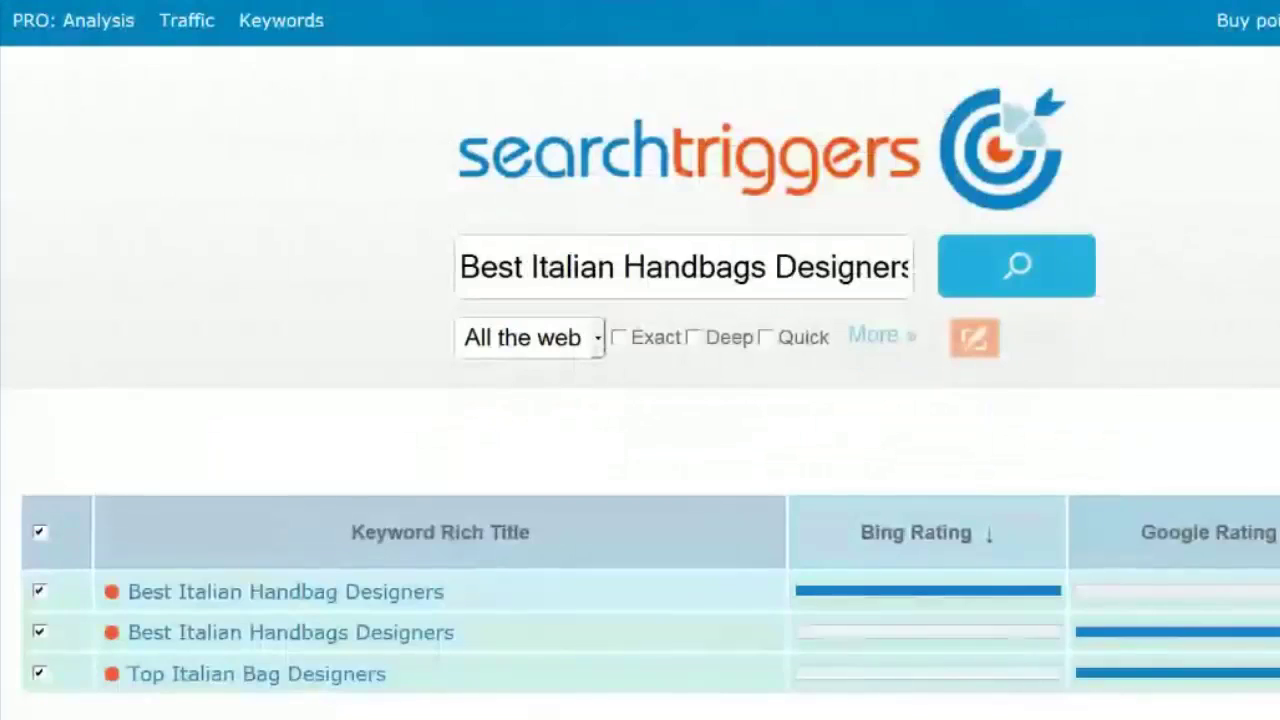
{"action": "scroll", "coordinate": [440, 554], "scroll_direction": "down", "scroll_amount": 1}
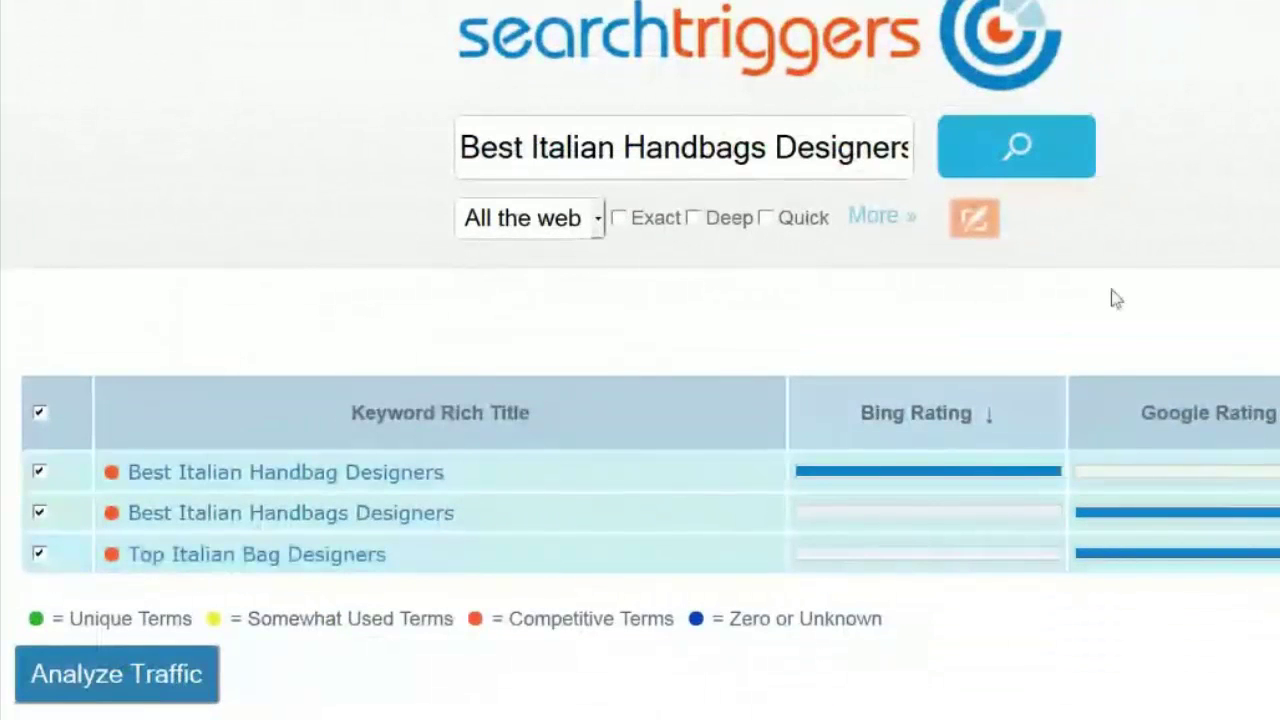
{"action": "scroll", "coordinate": [1234, 311], "scroll_direction": "up", "scroll_amount": 1}
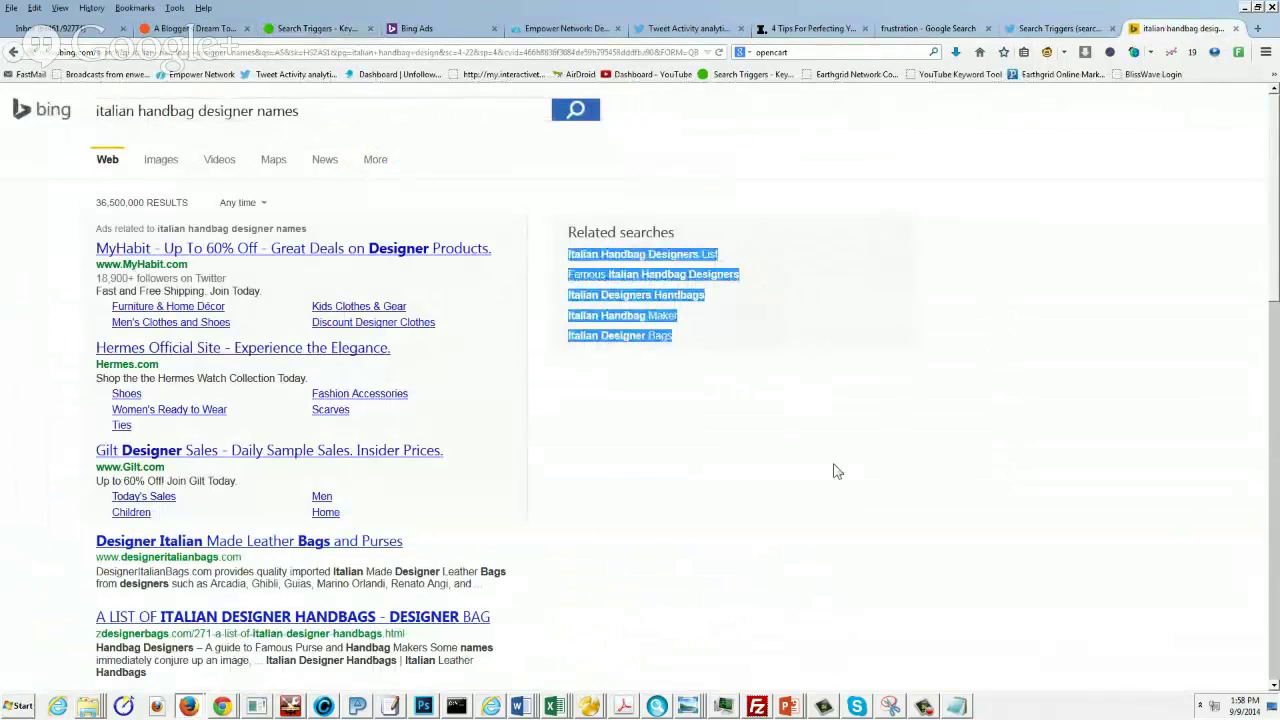
- Copy Bing's related search "Famous Italian Handbag Designers" and paste it over the search phrase in SearchTriggers
{"action": "left_click", "coordinate": [837, 471]}
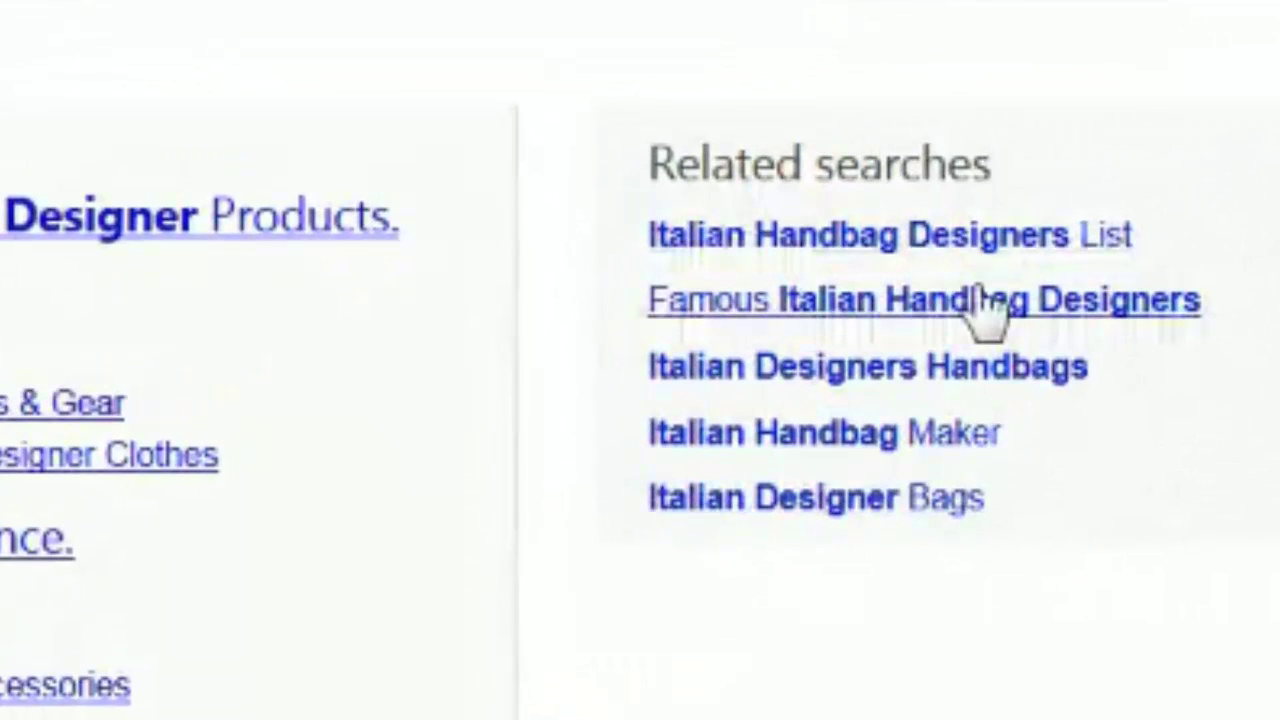
{"action": "left_click_drag", "start_coordinate": [1275, 305], "coordinate": [605, 340]}
{"action": "key", "text": "ctrl+c"}
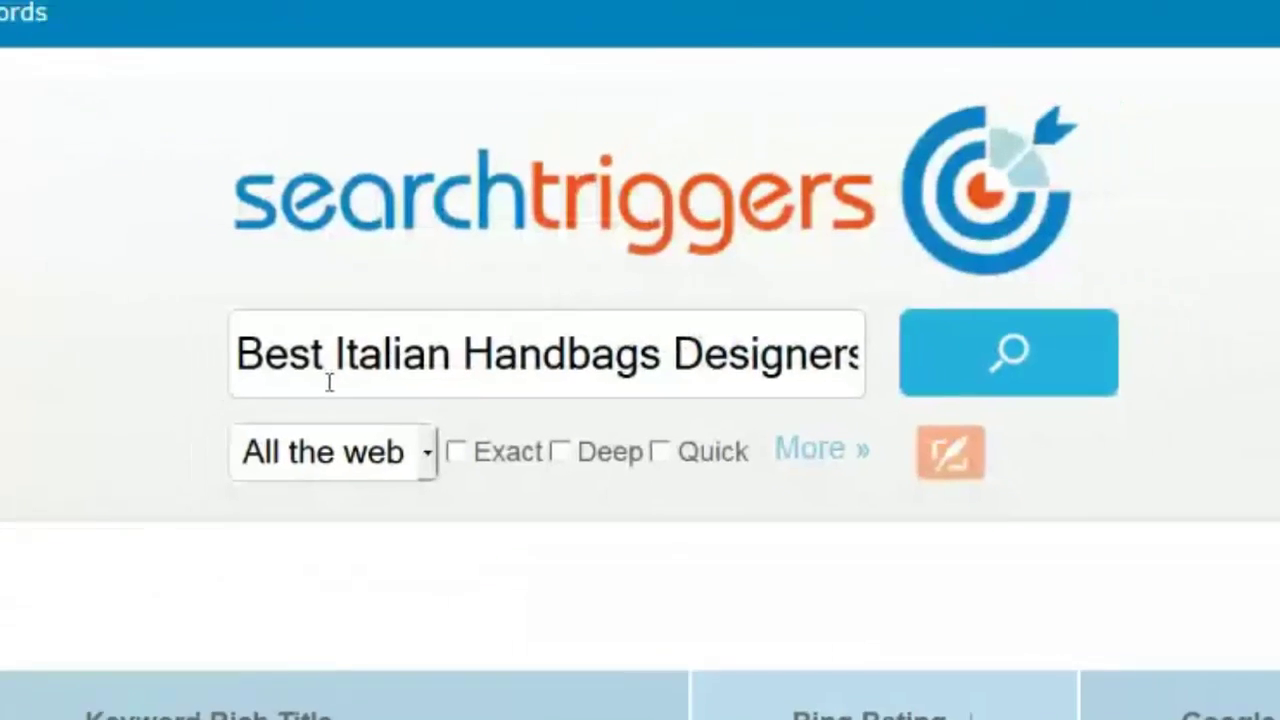
{"action": "left_click", "coordinate": [412, 362]}
{"action": "left_click", "coordinate": [412, 362]}
{"action": "triple_click", "coordinate": [412, 362]}
{"action": "key", "text": "ctrl+v"}
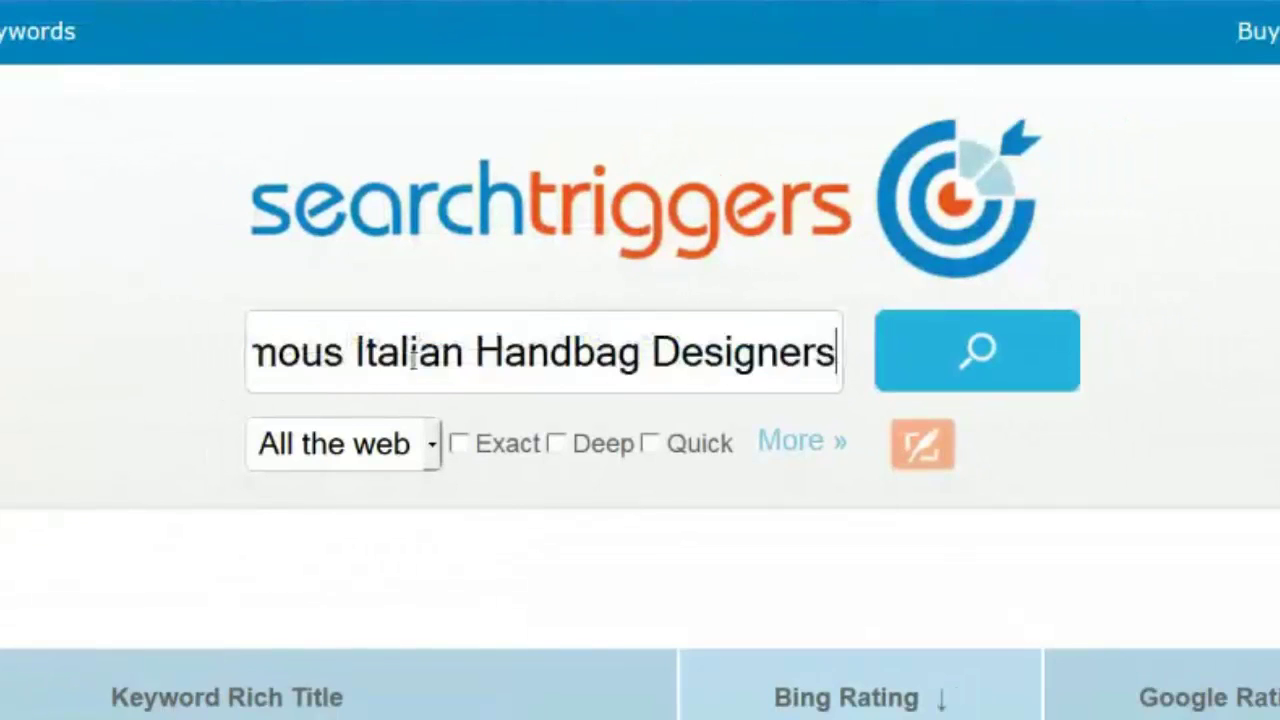
- Search all the web for "Famous Italian Handbag Designers" without exact matching, and rerun the search with exact matching on
{"action": "left_click", "coordinate": [1034, 344]}
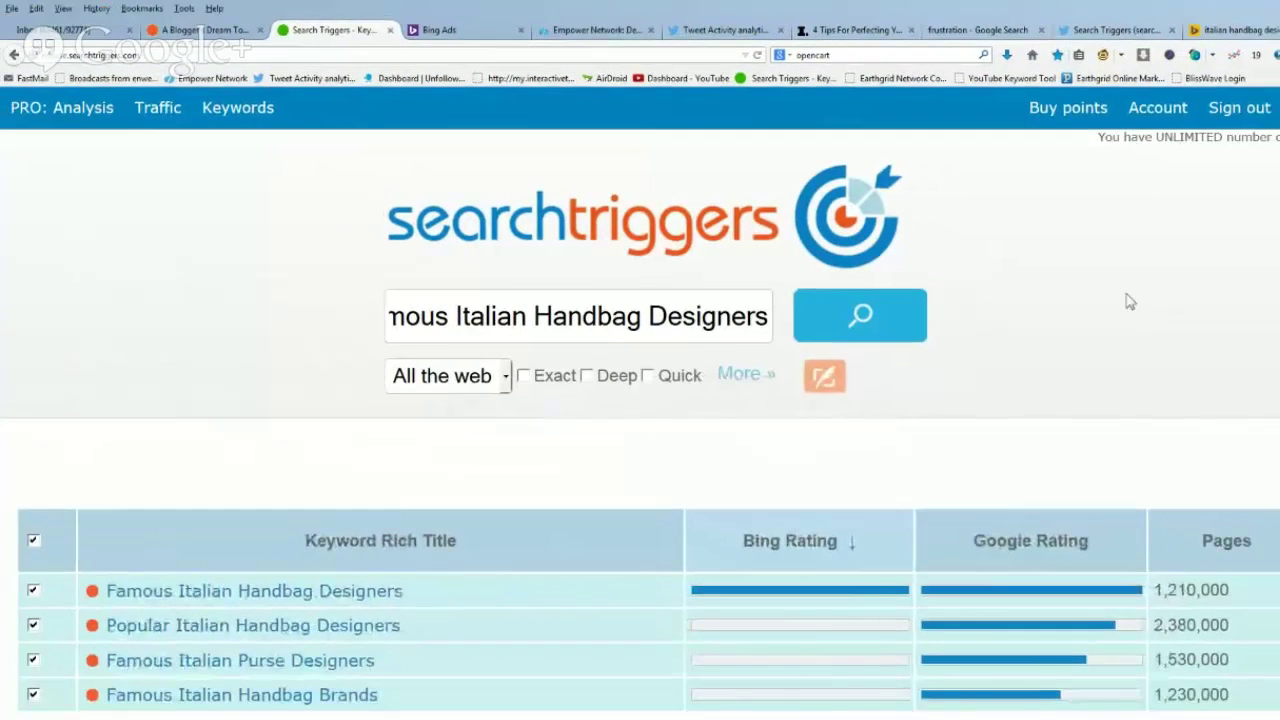
{"action": "scroll", "coordinate": [1235, 313], "scroll_direction": "down", "scroll_amount": 2}
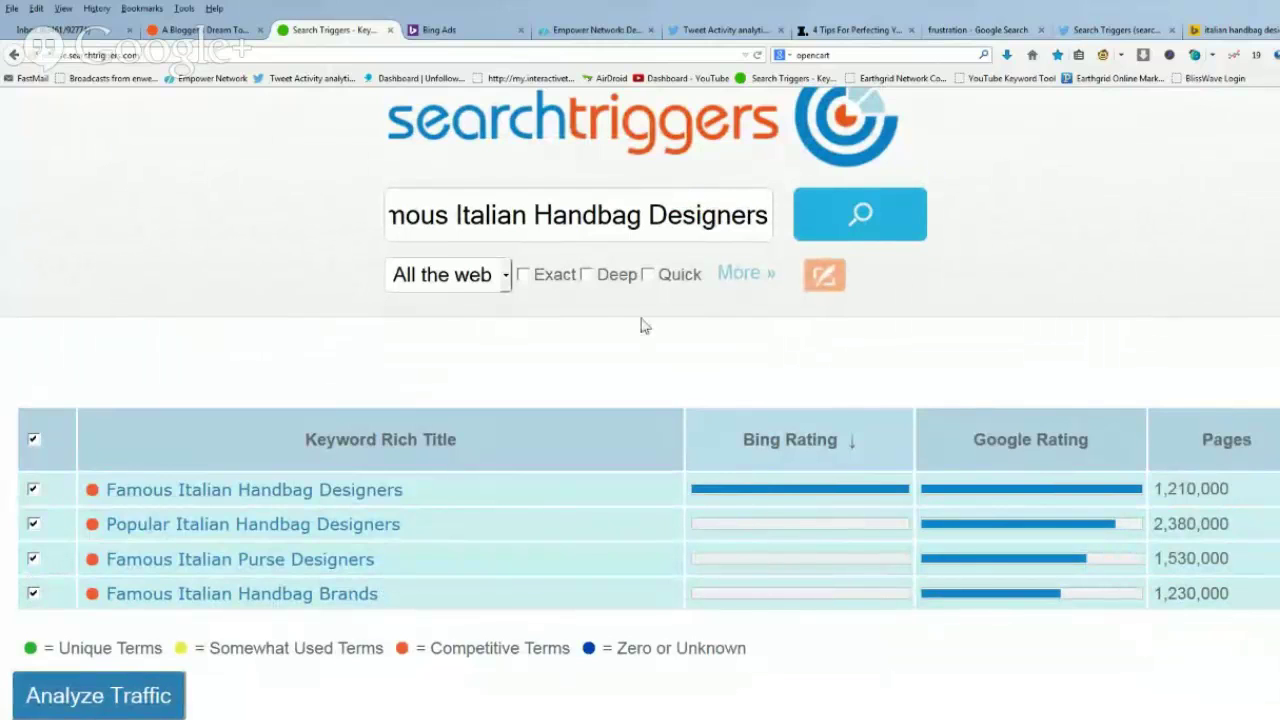
{"action": "left_click", "coordinate": [524, 275]}
{"action": "left_click", "coordinate": [864, 233]}
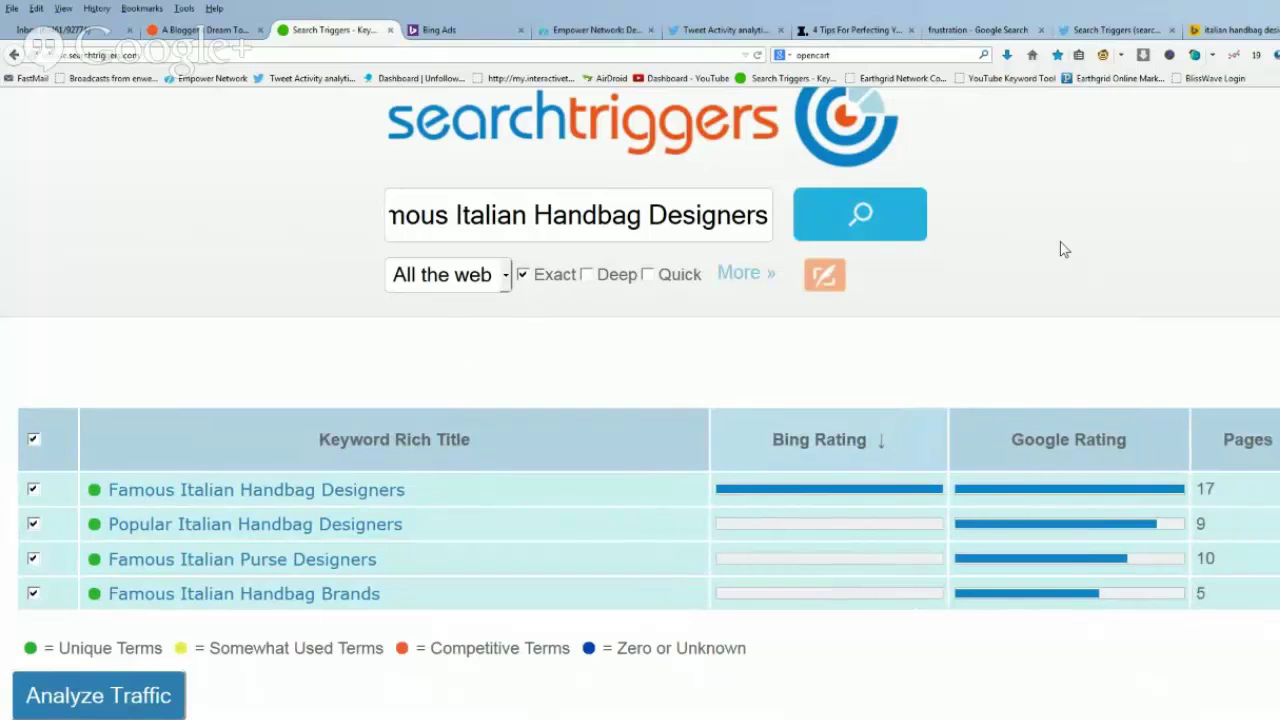
- Switch to Bing, copy the related search "Famous Italian Handbag Designers" and search for it in place of the current query
{"action": "left_click", "coordinate": [1240, 32]}
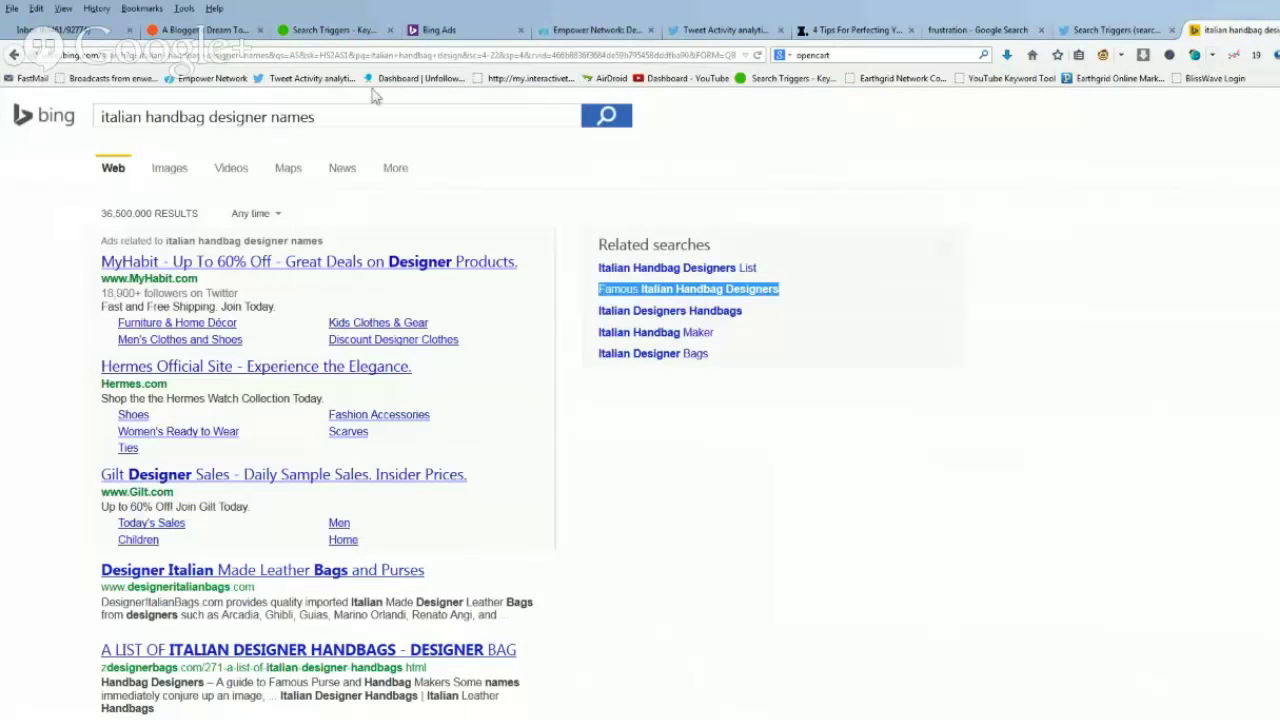
{"action": "left_click", "coordinate": [334, 116]}
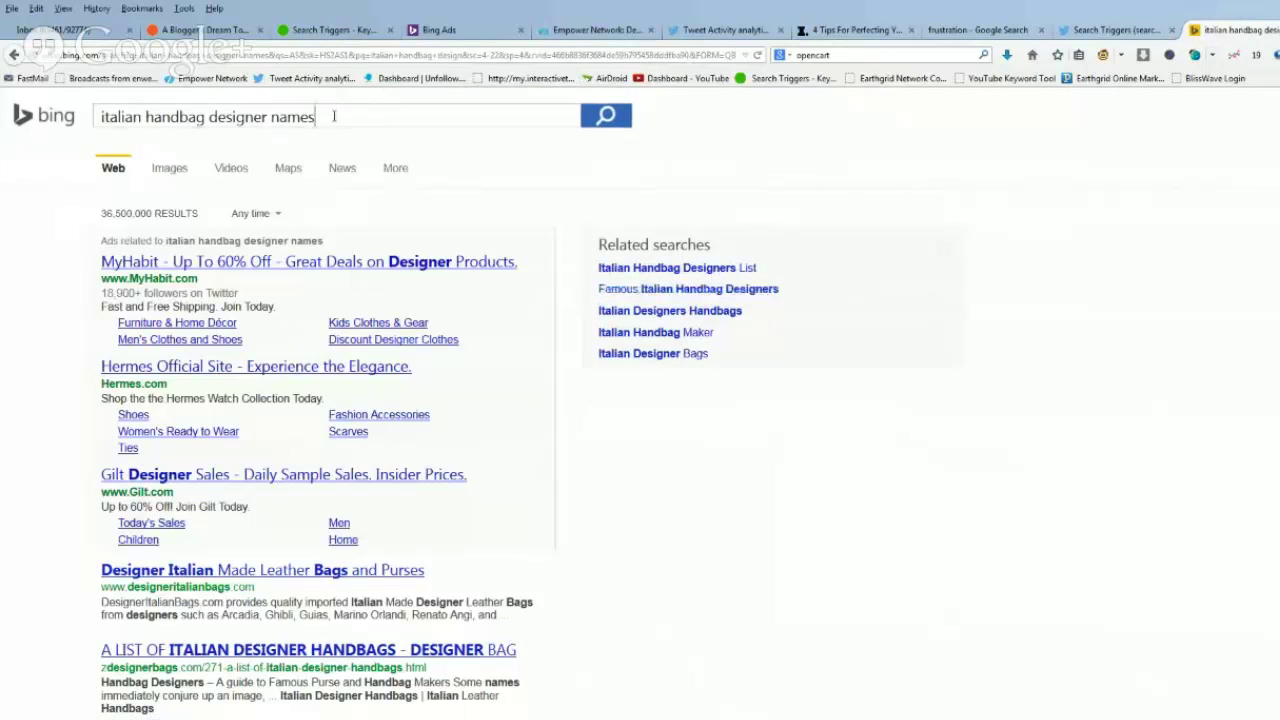
{"action": "left_click_drag", "start_coordinate": [334, 116], "coordinate": [12, 105]}
{"action": "left_click", "coordinate": [12, 105]}
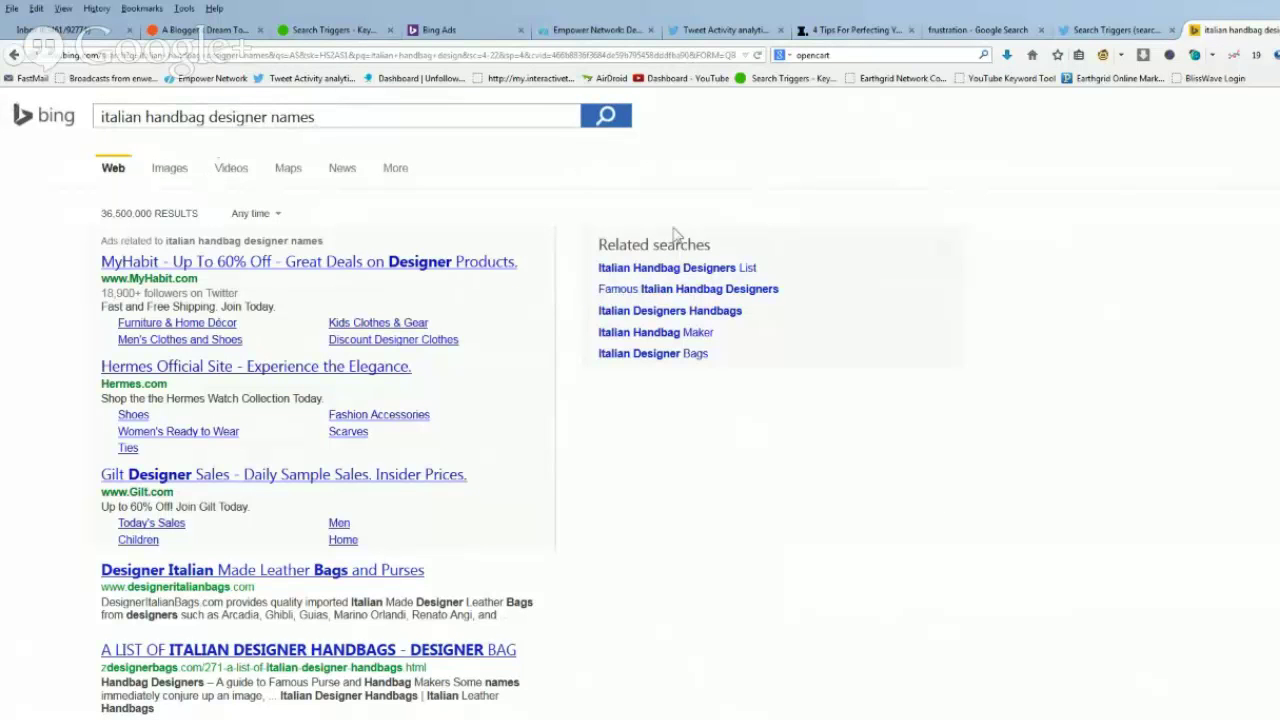
{"action": "left_click_drag", "start_coordinate": [780, 289], "coordinate": [593, 298]}
{"action": "key", "text": "ctrl+c"}
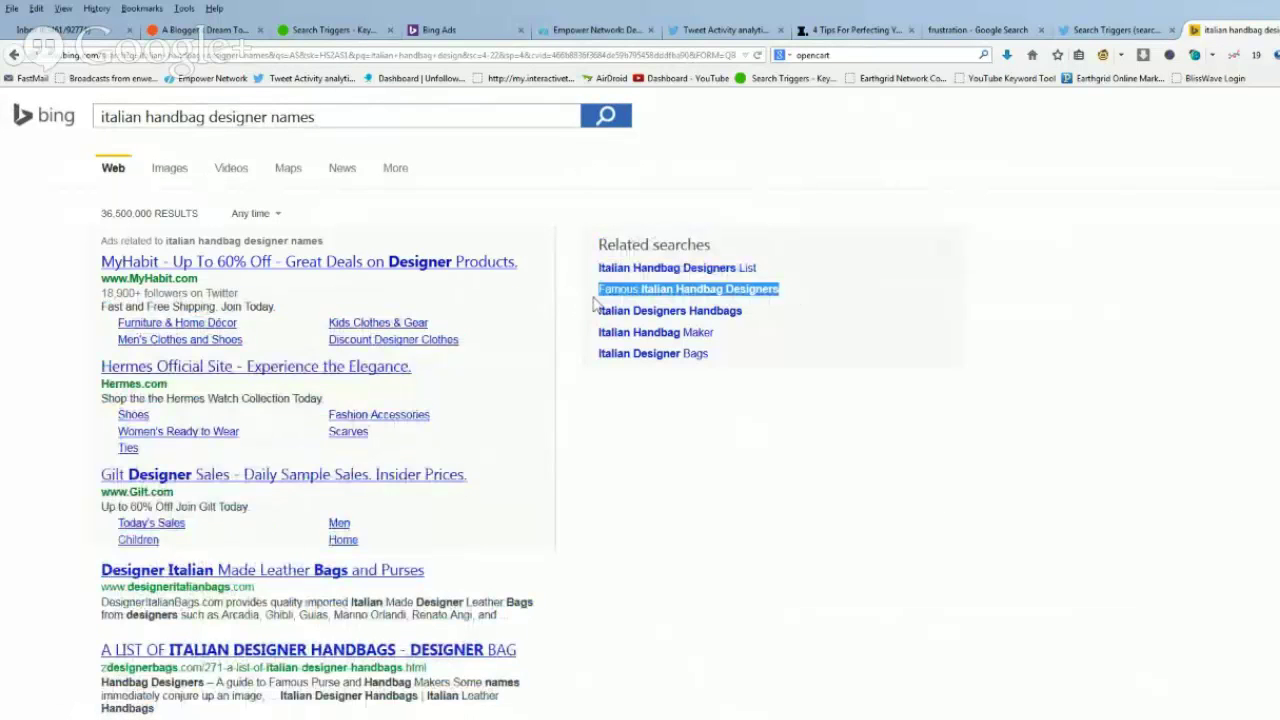
{"action": "left_click_drag", "start_coordinate": [317, 117], "coordinate": [75, 116]}
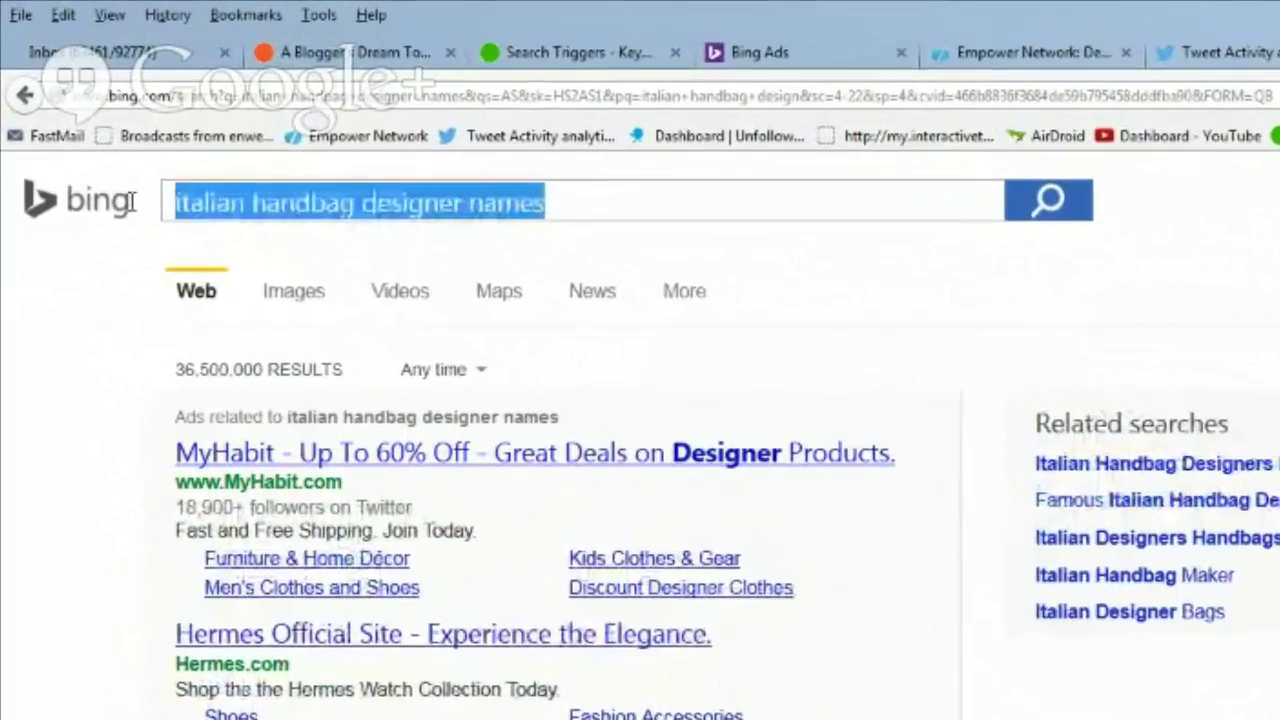
{"action": "key", "text": "ctrl+v"}
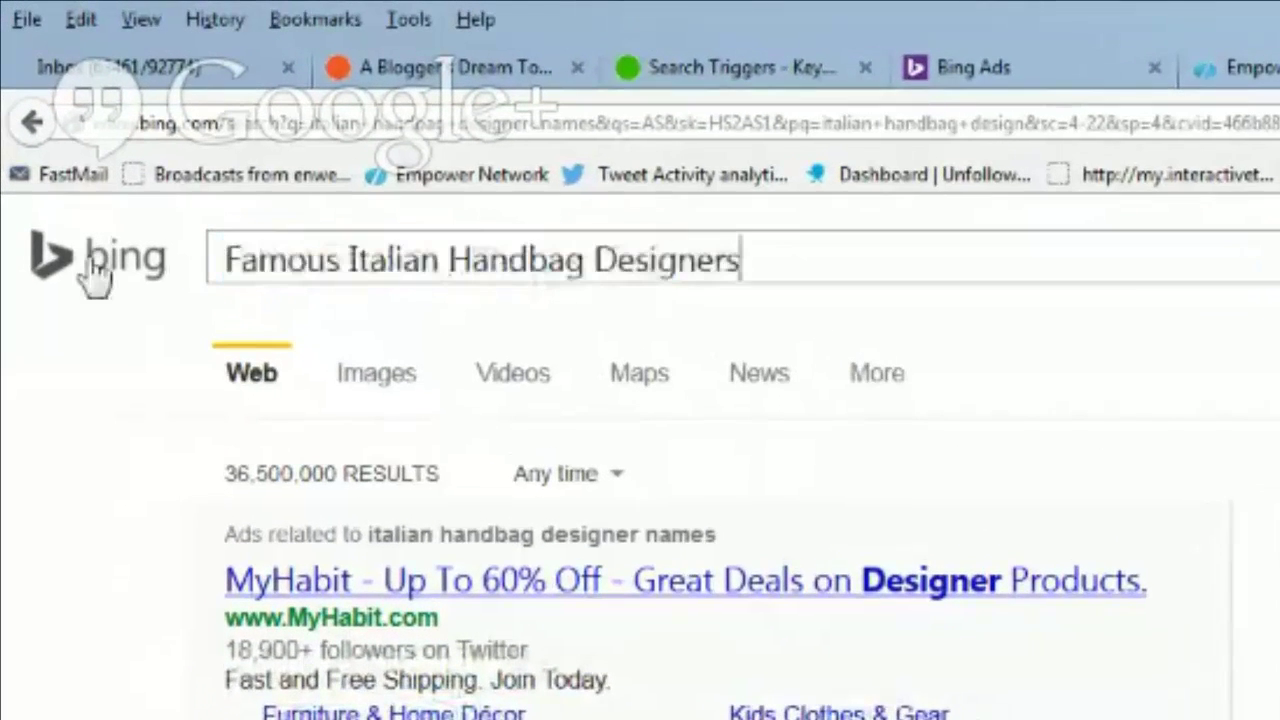
{"action": "key", "text": "Return"}
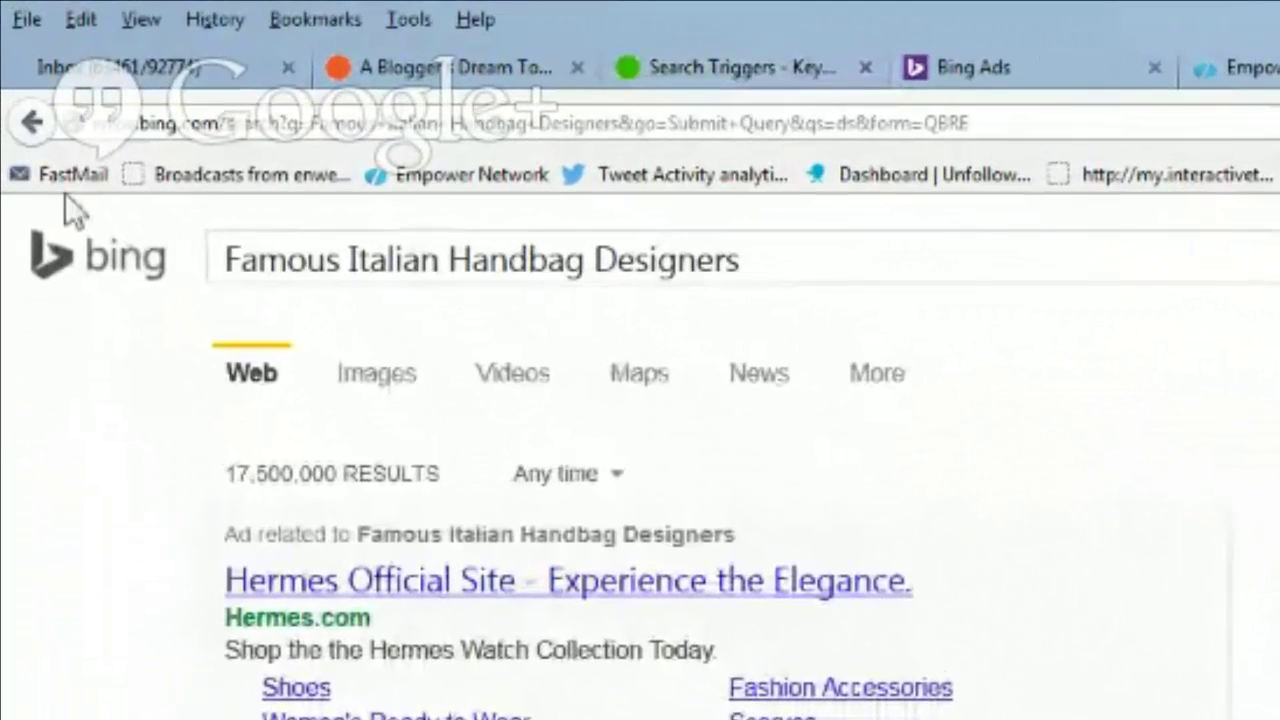
- Enclose the Bing query "Famous Italian Handbag Designers" in quotation marks and run it as an exact-phrase search
{"action": "left_click", "coordinate": [800, 268]}
{"action": "type", "text": "\""}
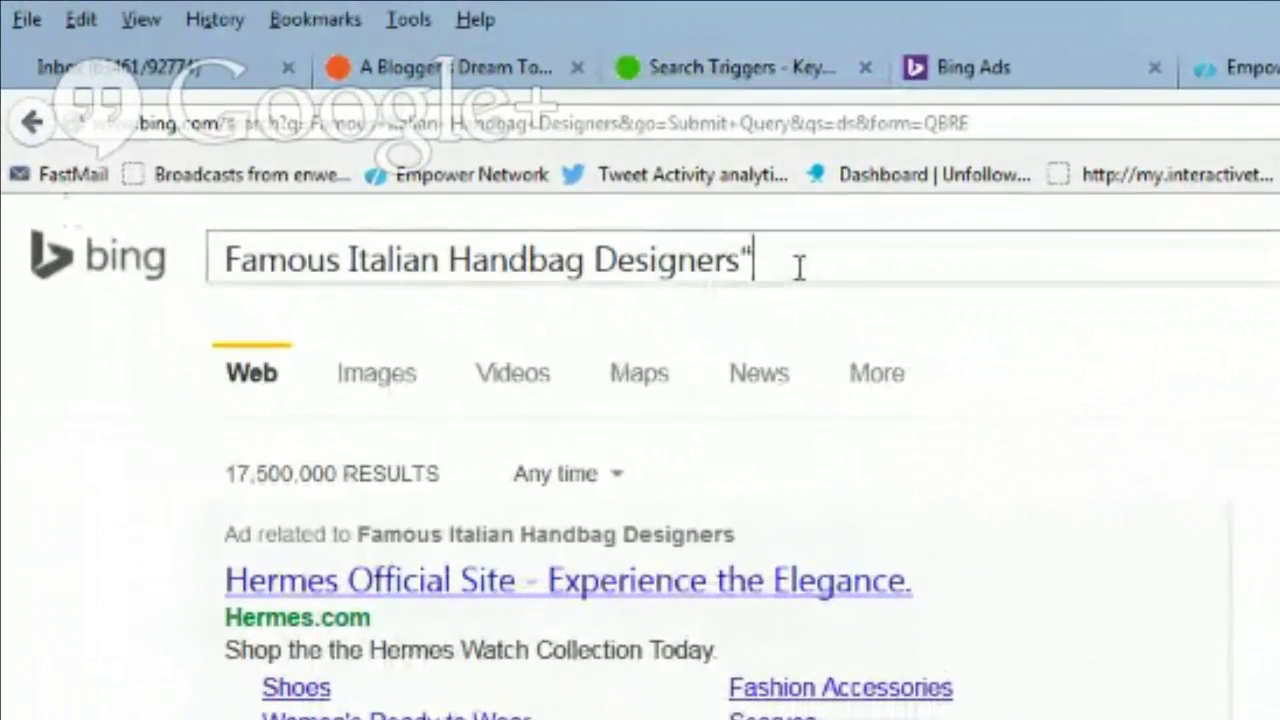
{"action": "key", "text": "Home"}
{"action": "type", "text": "\""}
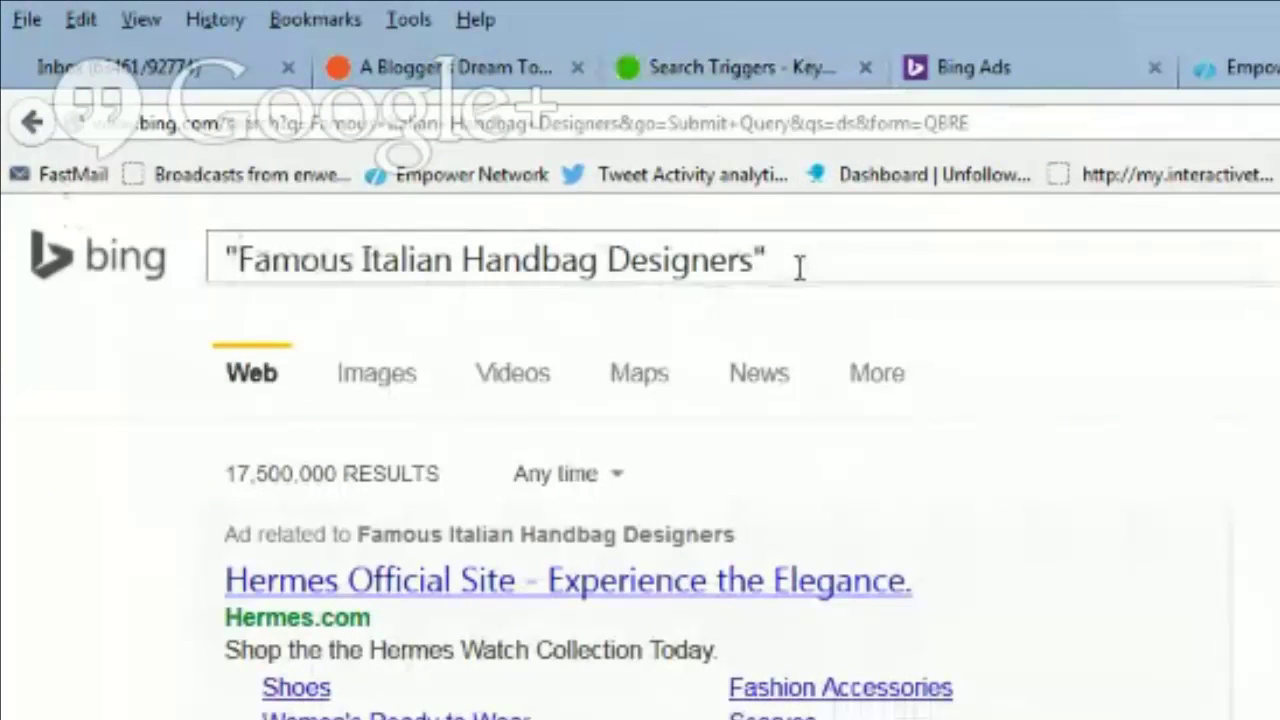
{"action": "key", "text": "ctrl+Right"}
{"action": "key", "text": "ctrl+Right"}
{"action": "key", "text": "ctrl+Right"}
{"action": "key", "text": "ctrl+Right"}
{"action": "key", "text": "Return"}
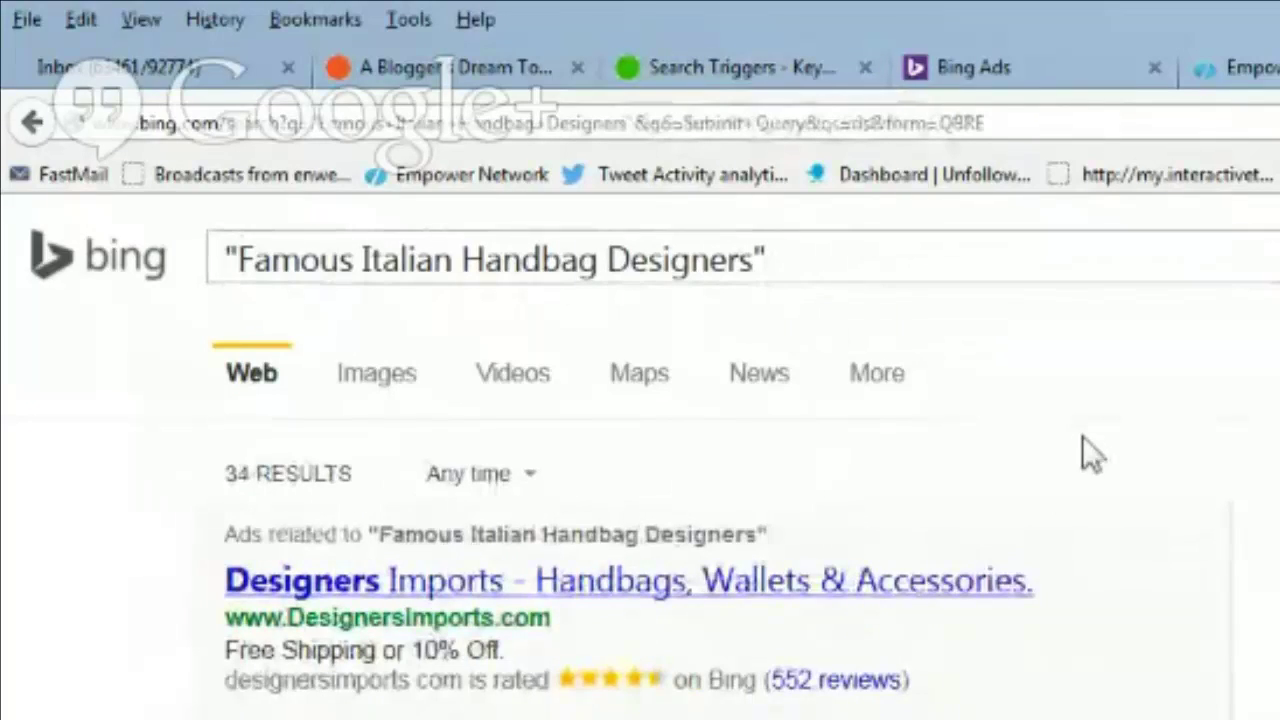
- Remove both quotation marks from the Bing query and rerun it as a broad search
{"action": "left_click", "coordinate": [978, 259]}
{"action": "key", "text": "BackSpace"}
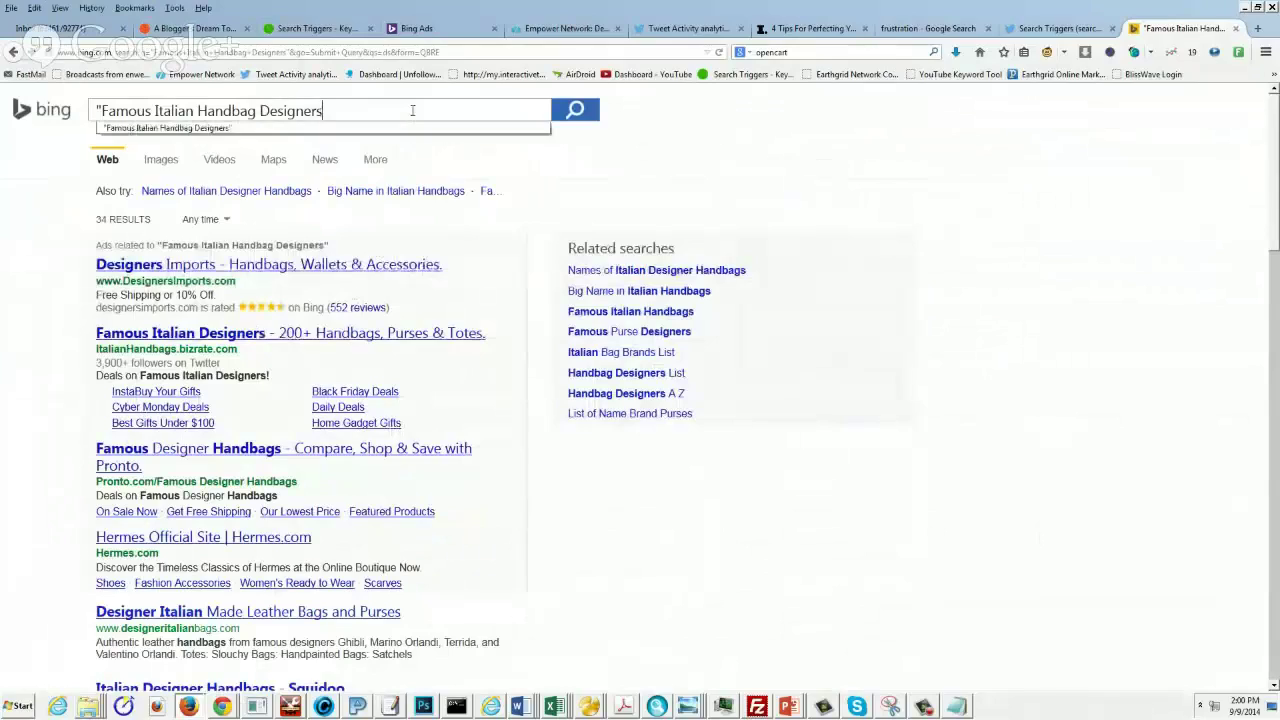
{"action": "key", "text": "ctrl+Left"}
{"action": "key", "text": "Home"}
{"action": "key", "text": "Delete"}
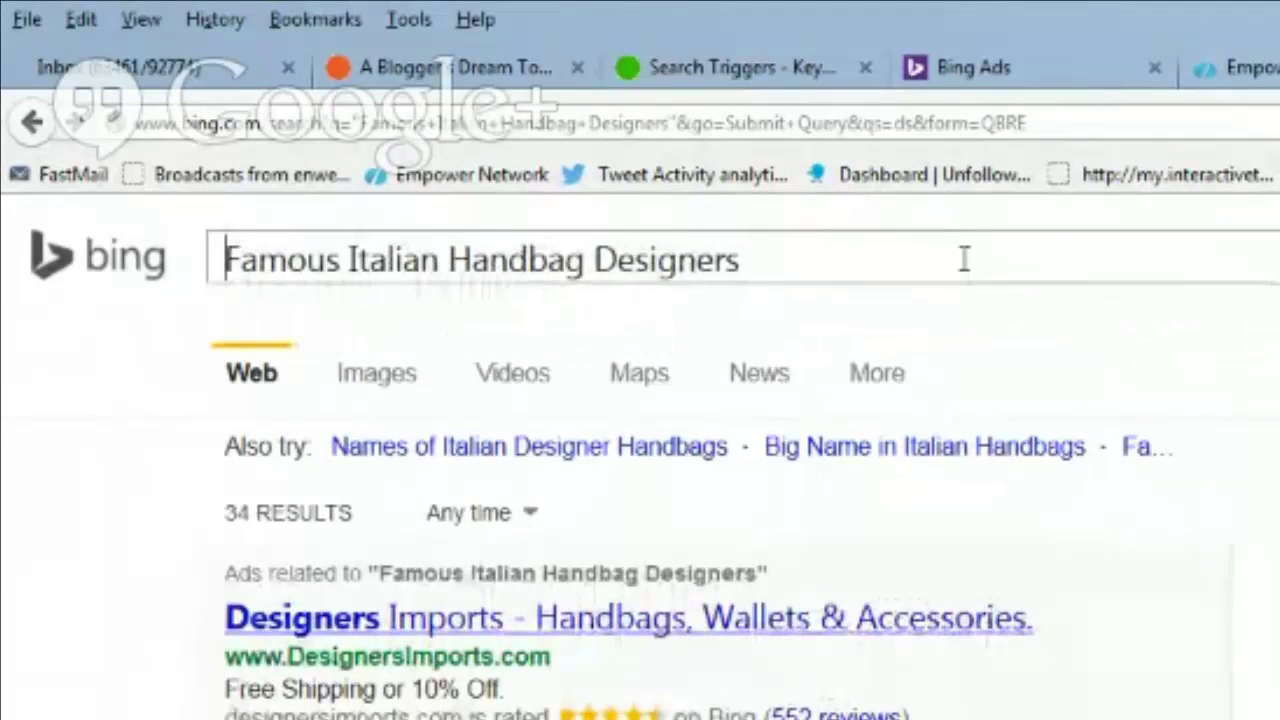
{"action": "key", "text": "Return"}
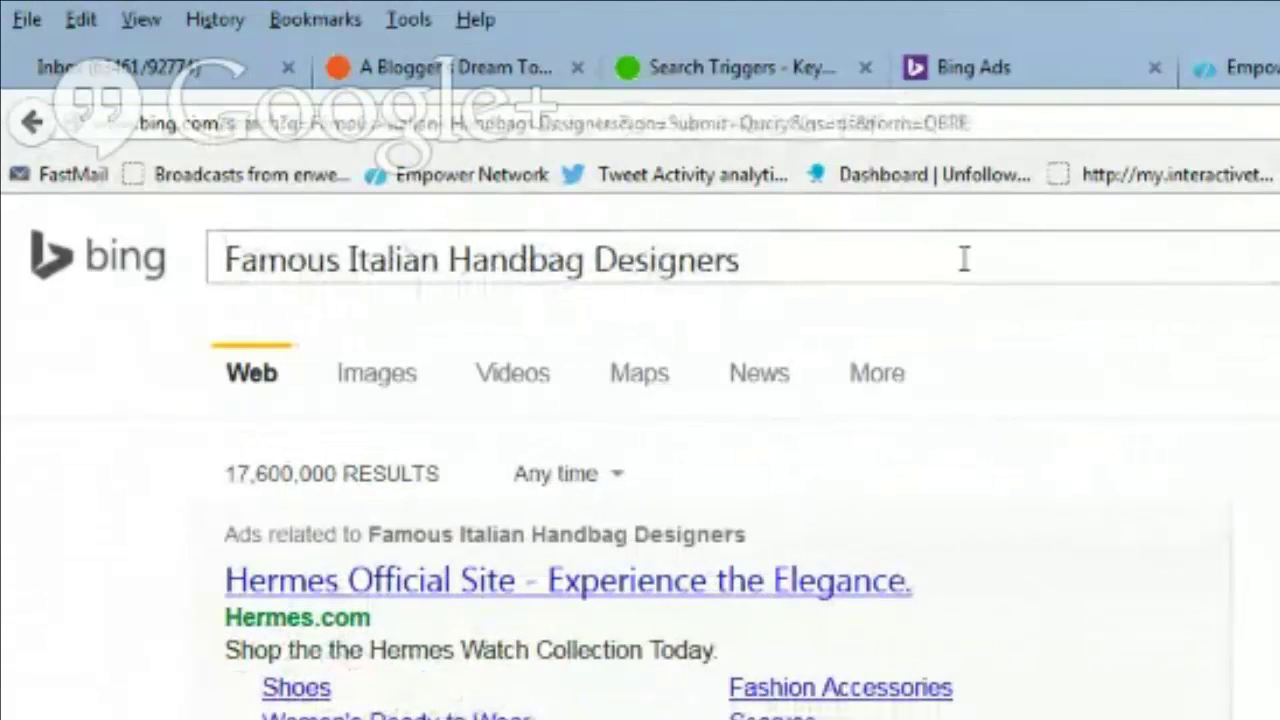
- Put the quotation marks back around Famous Italian Handbag Designers and repeat the exact-phrase search in Bing
{"action": "left_click", "coordinate": [964, 259]}
{"action": "type", "text": "\""}
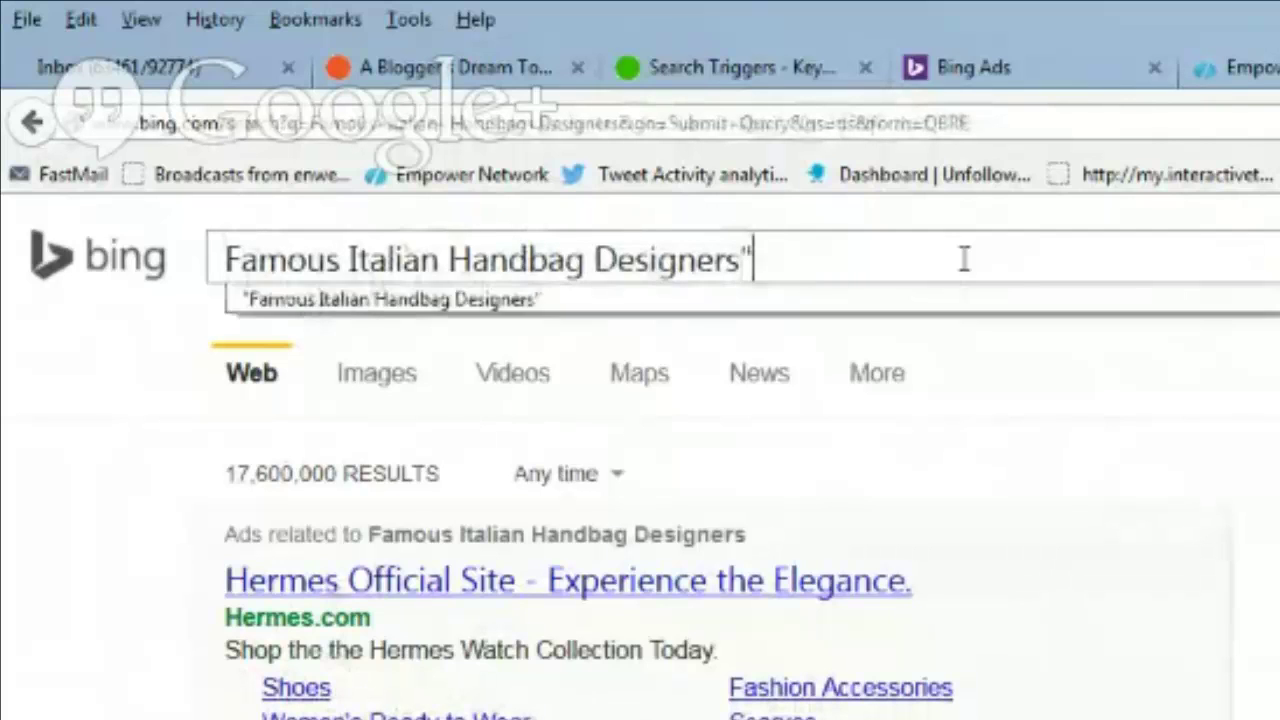
{"action": "key", "text": "ctrl+Left"}
{"action": "key", "text": "ctrl+Left"}
{"action": "key", "text": "ctrl+Left"}
{"action": "key", "text": "ctrl+Left"}
{"action": "type", "text": "\""}
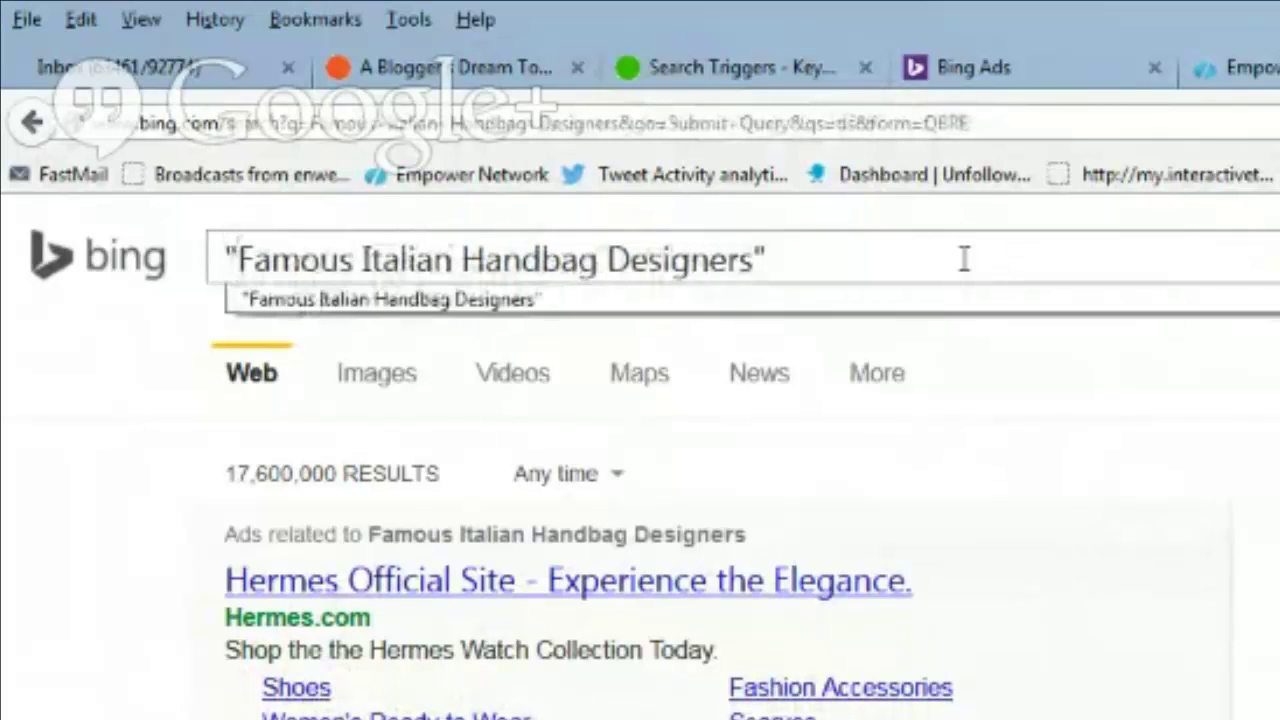
{"action": "key", "text": "Return"}
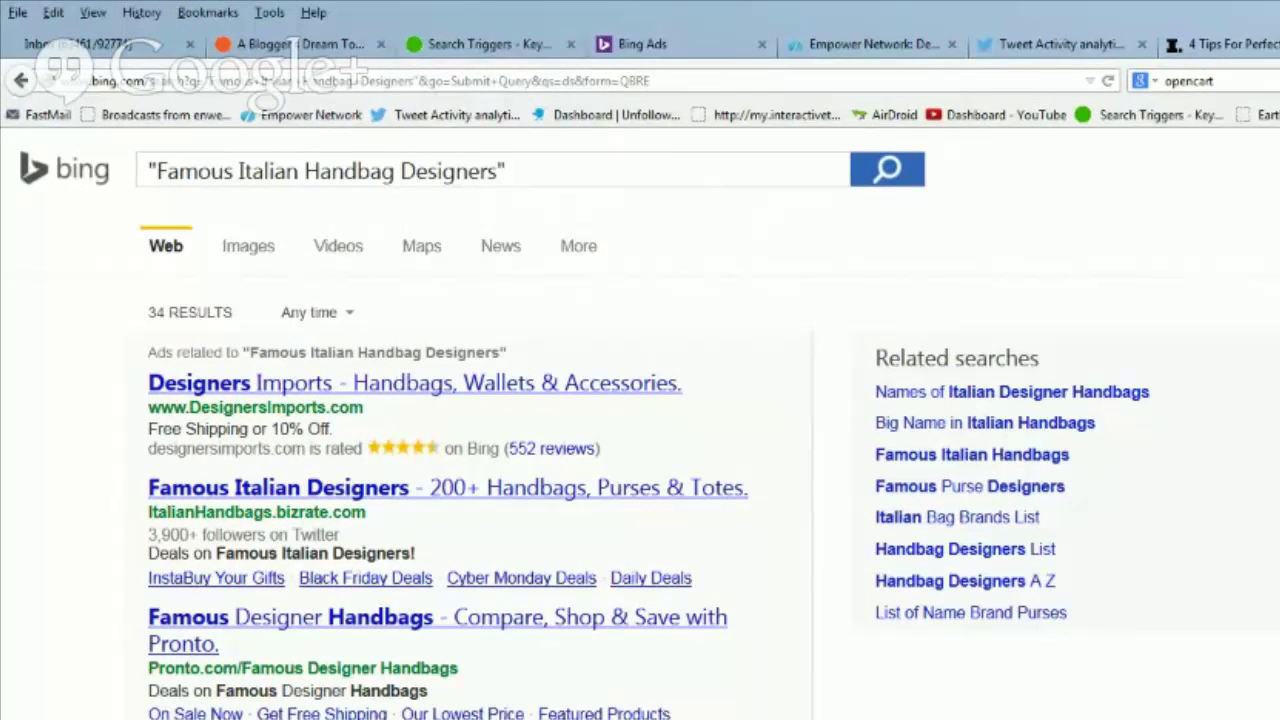
- Return to SearchTriggers, turn on exact matching and rerun the search for "Famous Italian Handbag Designers"
{"action": "left_click", "coordinate": [464, 47]}
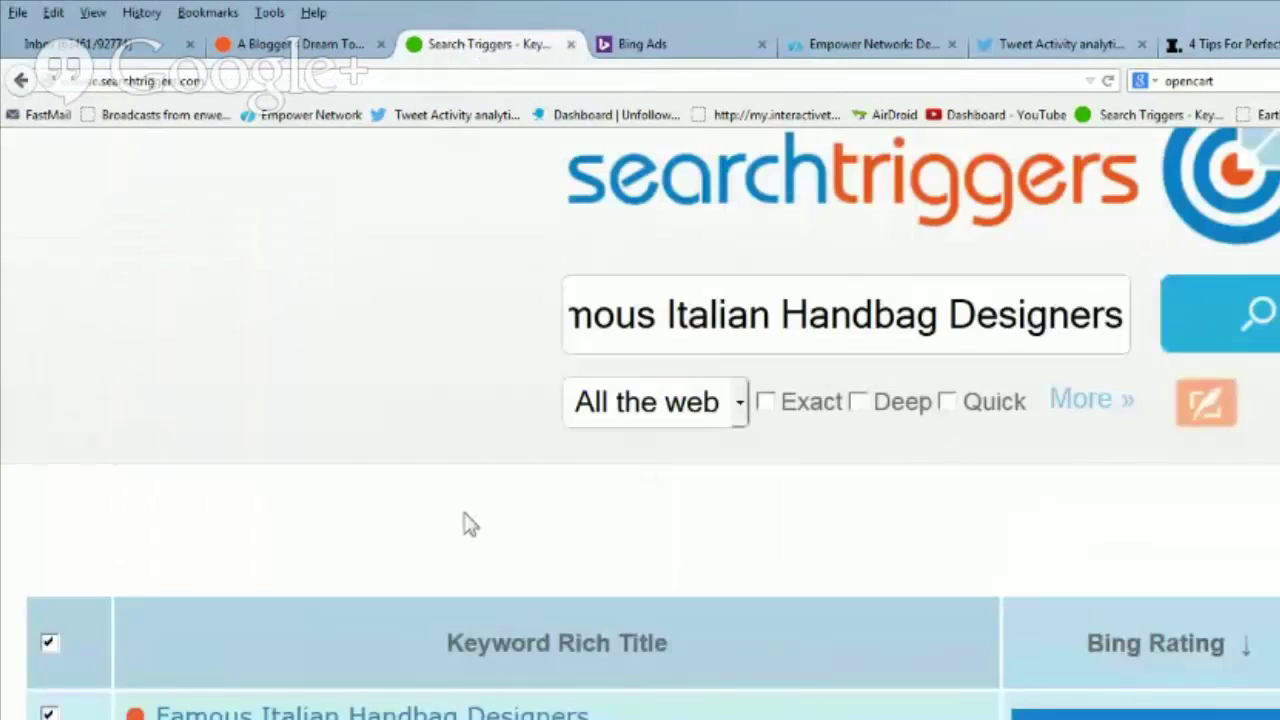
{"action": "scroll", "coordinate": [386, 406], "scroll_direction": "up", "scroll_amount": 3}
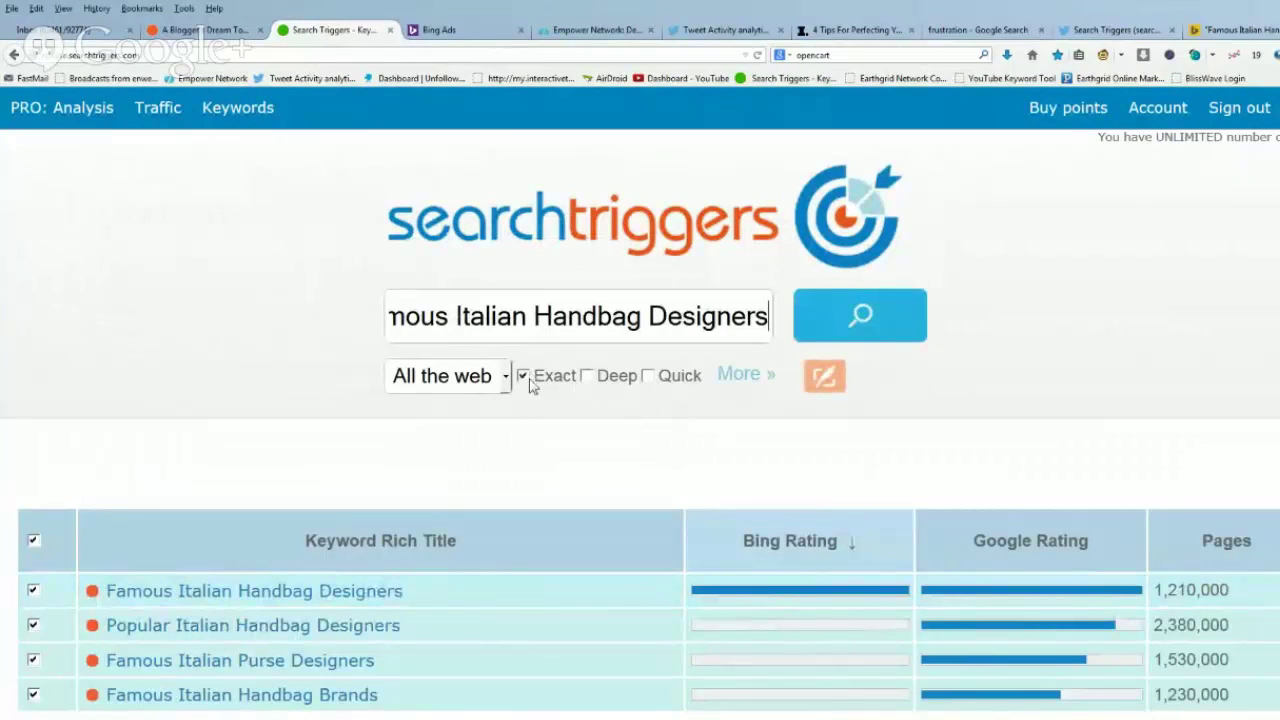
{"action": "left_click", "coordinate": [862, 318]}
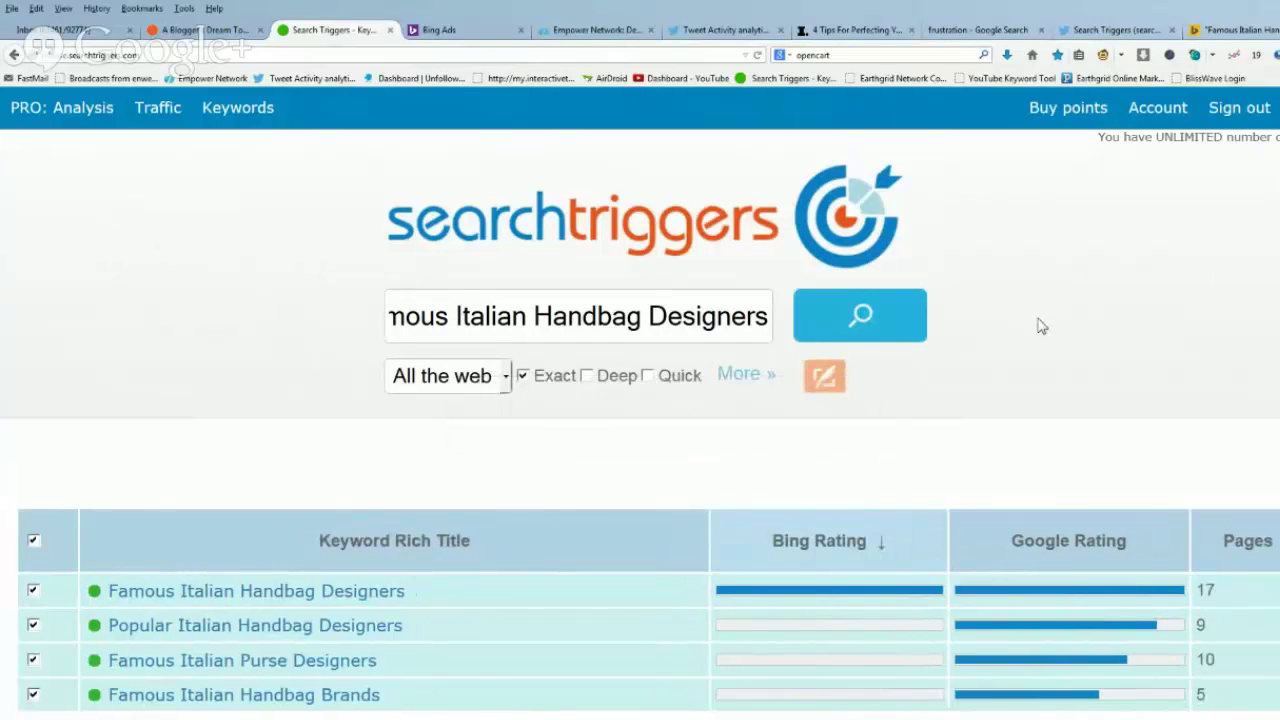
- Sort the keyword-rich titles by number of pages in ascending order
{"action": "scroll", "coordinate": [1037, 325], "scroll_direction": "down", "scroll_amount": 5}
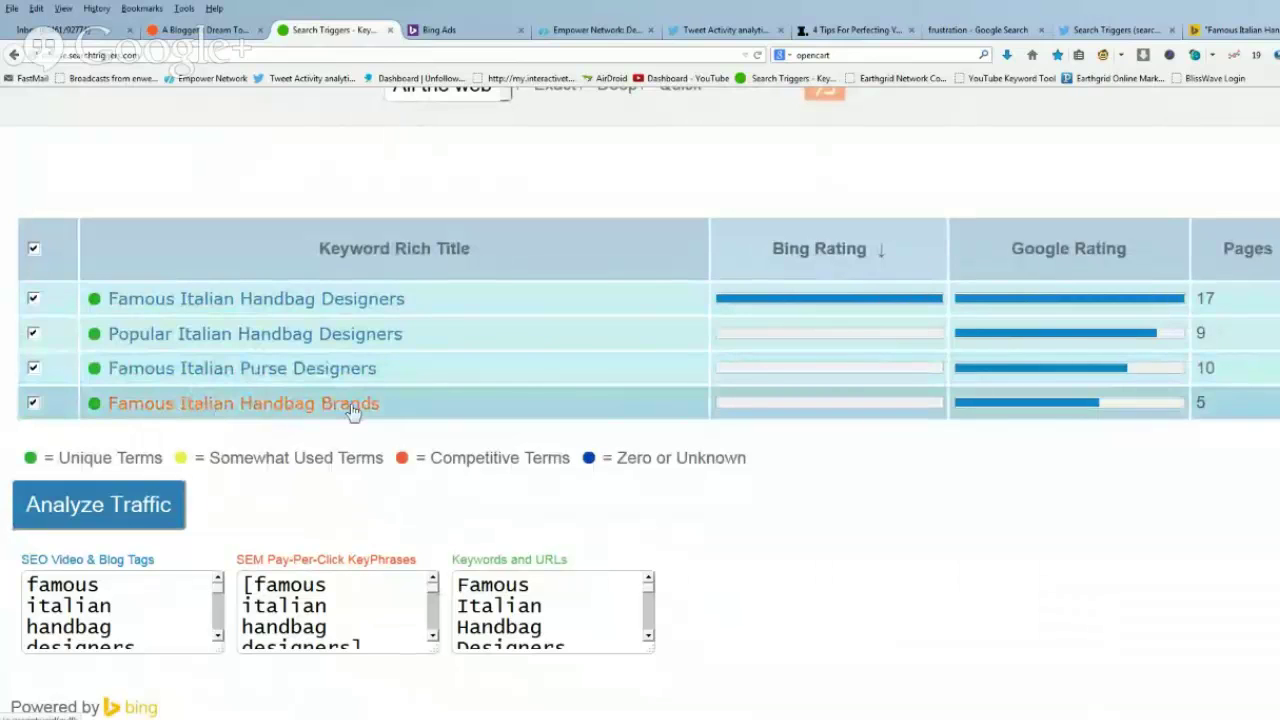
{"action": "left_click", "coordinate": [1248, 250]}
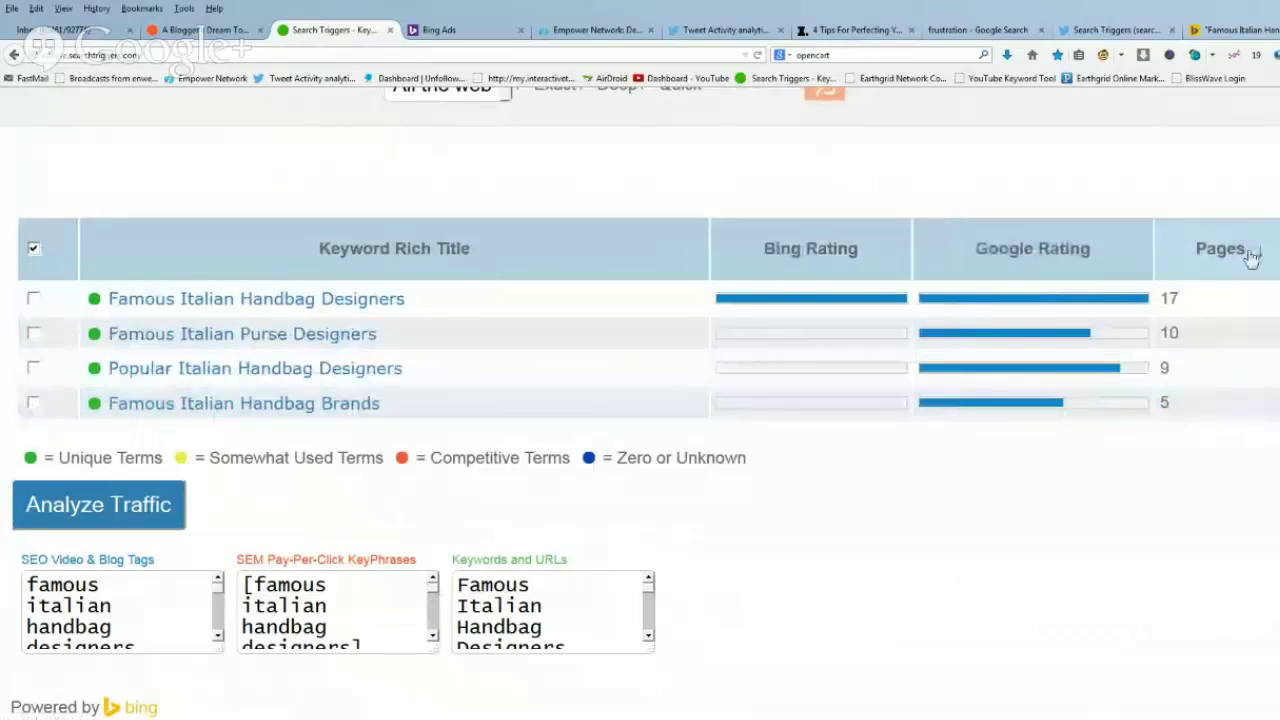
{"action": "left_click", "coordinate": [1225, 251]}
{"action": "left_click", "coordinate": [1222, 255]}
{"action": "left_click", "coordinate": [1222, 252]}
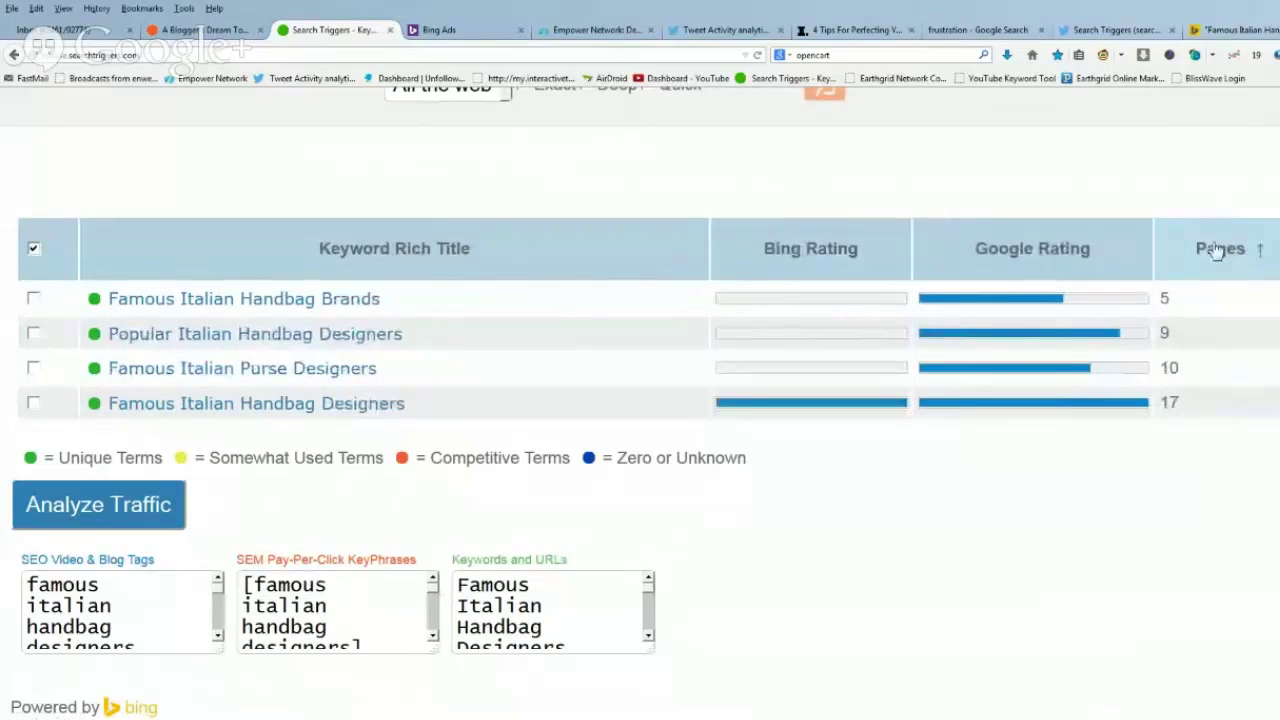
- Sort the keyword-rich titles by Bing rating and by Google rating, leaving them in descending order of Google rating
{"action": "scroll", "coordinate": [1218, 480], "scroll_direction": "up", "scroll_amount": 3}
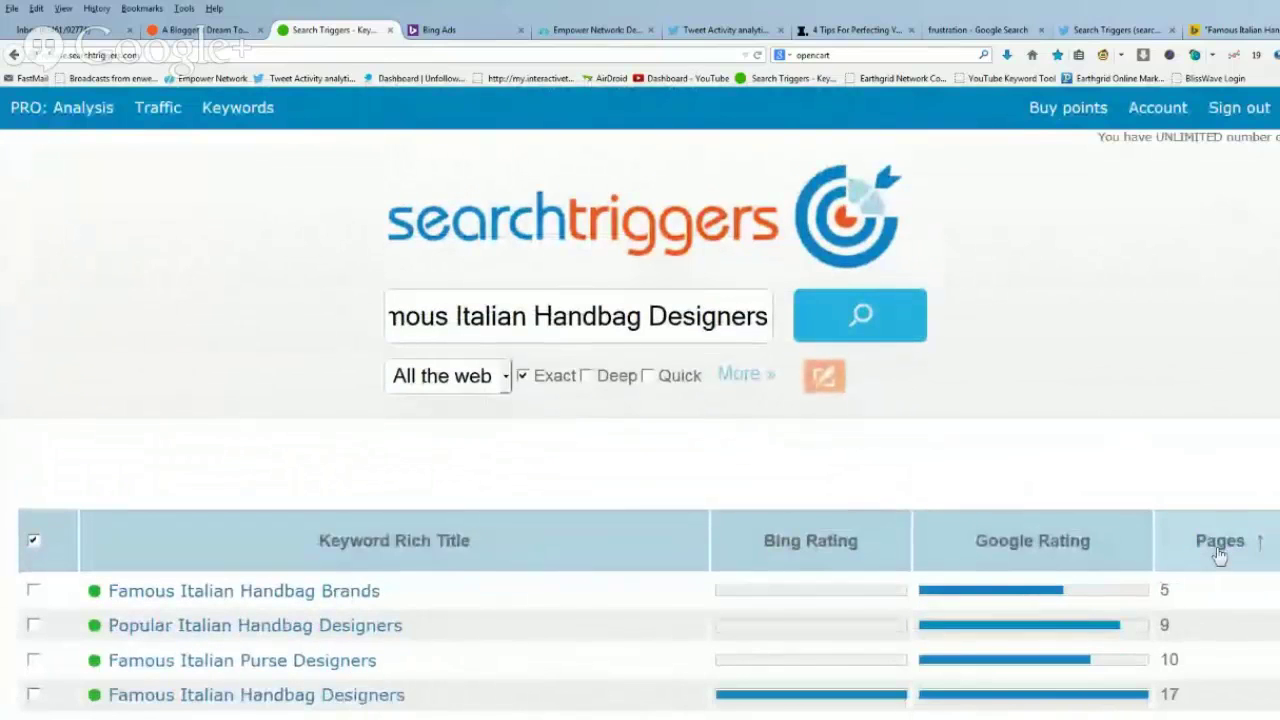
{"action": "left_click", "coordinate": [1070, 541]}
{"action": "scroll", "coordinate": [1055, 455], "scroll_direction": "down", "scroll_amount": 3}
{"action": "scroll", "coordinate": [1057, 440], "scroll_direction": "down", "scroll_amount": 2}
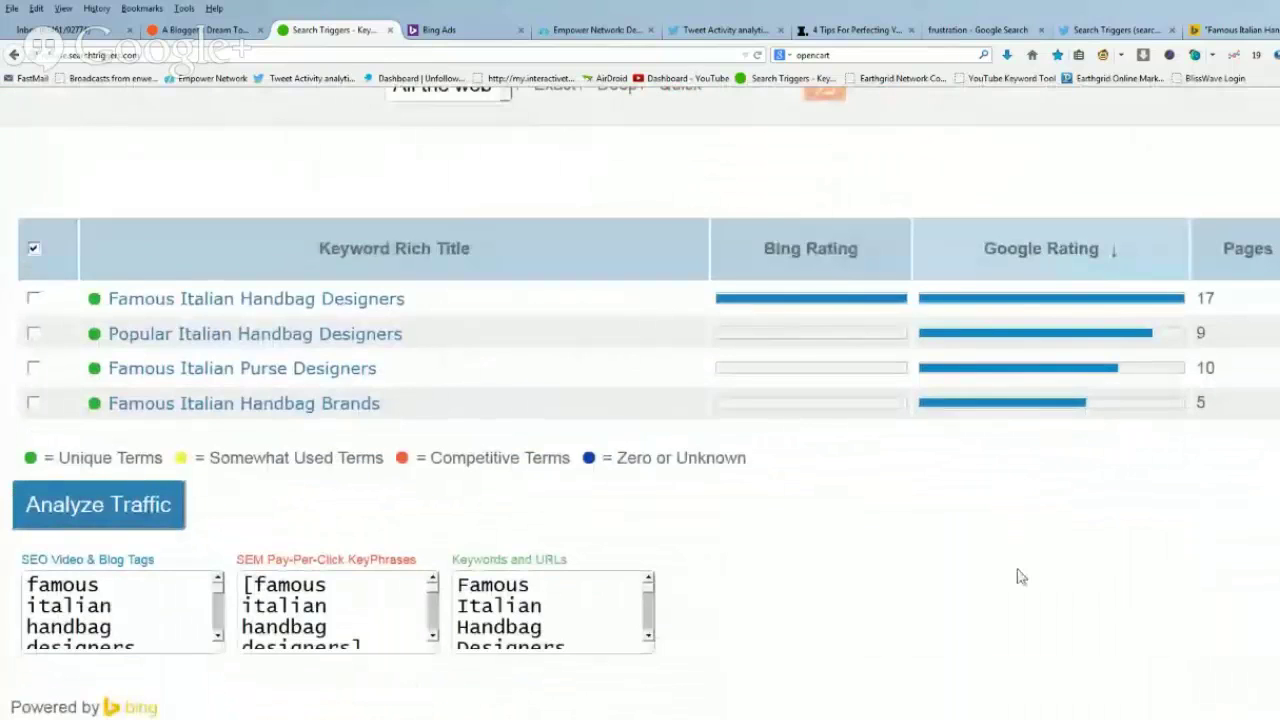
{"action": "left_click", "coordinate": [805, 250]}
{"action": "left_click", "coordinate": [1047, 258]}
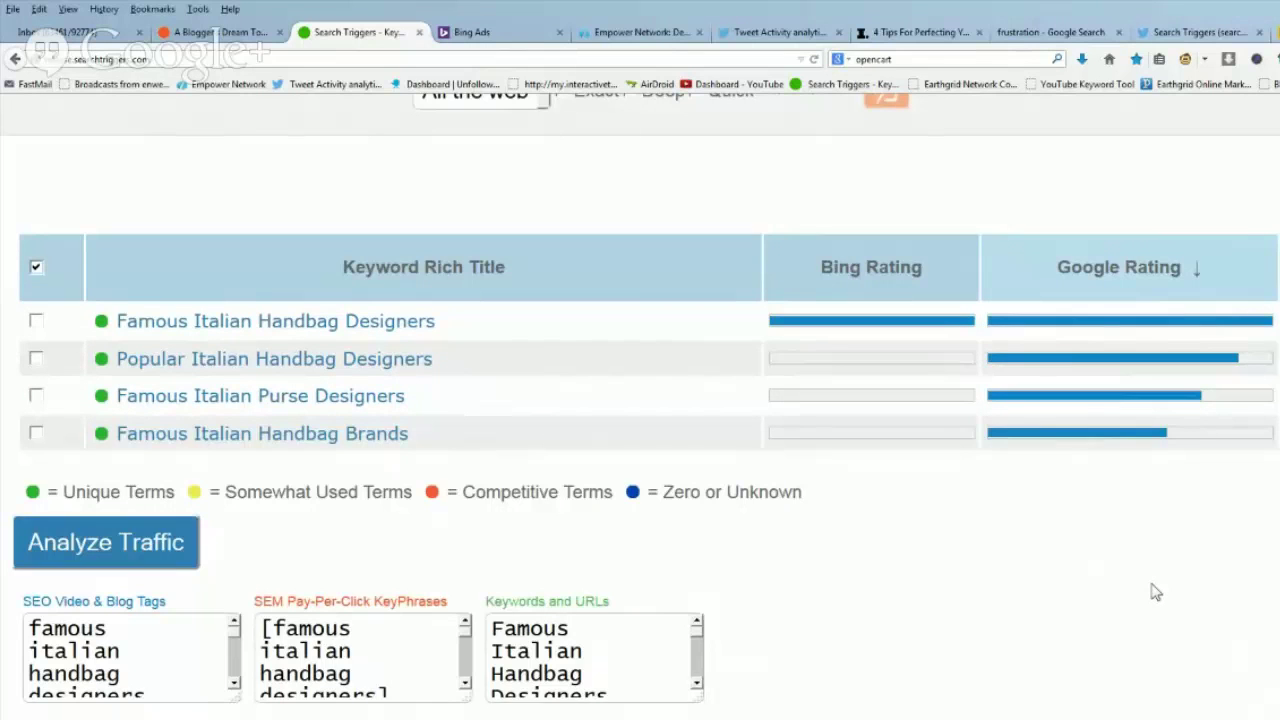
- Examine the search settings and the Bing and Google ratings of the four keyword-rich titles
{"action": "scroll", "coordinate": [1156, 592], "scroll_direction": "up", "scroll_amount": 3}
{"action": "scroll", "coordinate": [1156, 592], "scroll_direction": "down", "scroll_amount": 3}
{"action": "scroll", "coordinate": [1156, 592], "scroll_direction": "up", "scroll_amount": 3}
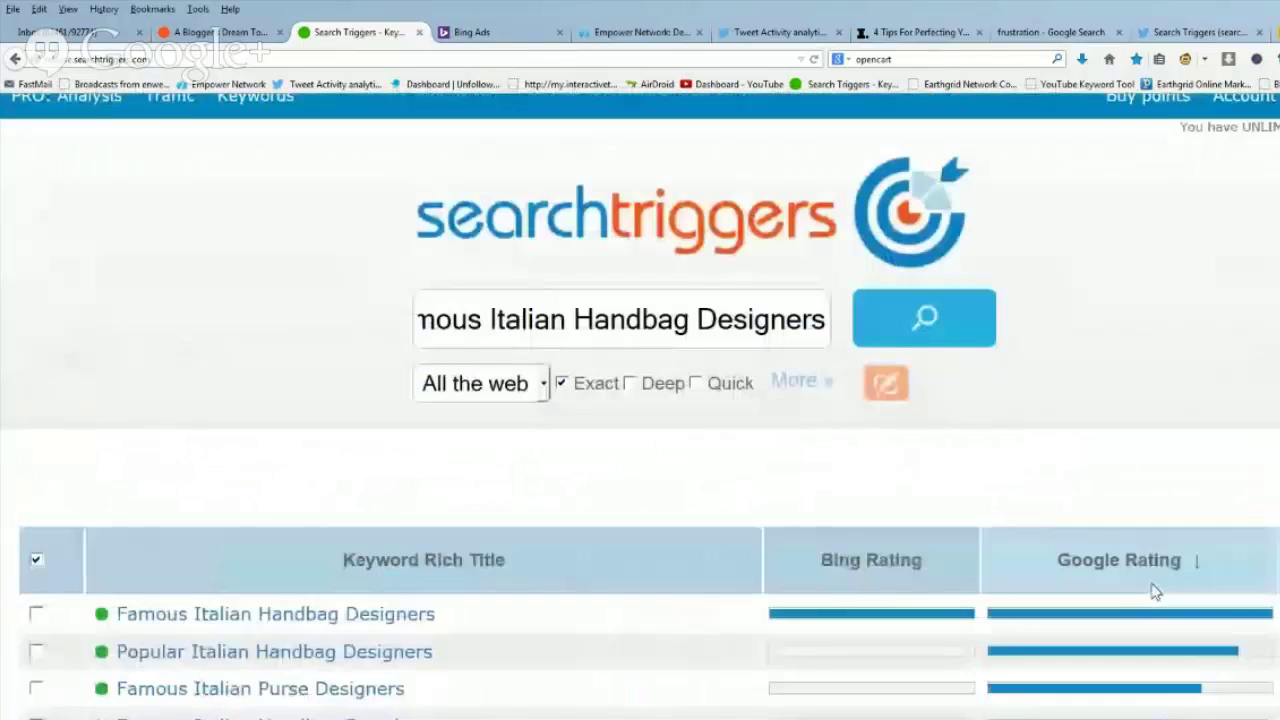
{"action": "scroll", "coordinate": [1156, 592], "scroll_direction": "down", "scroll_amount": 3}
{"action": "scroll", "coordinate": [1156, 592], "scroll_direction": "up", "scroll_amount": 3}
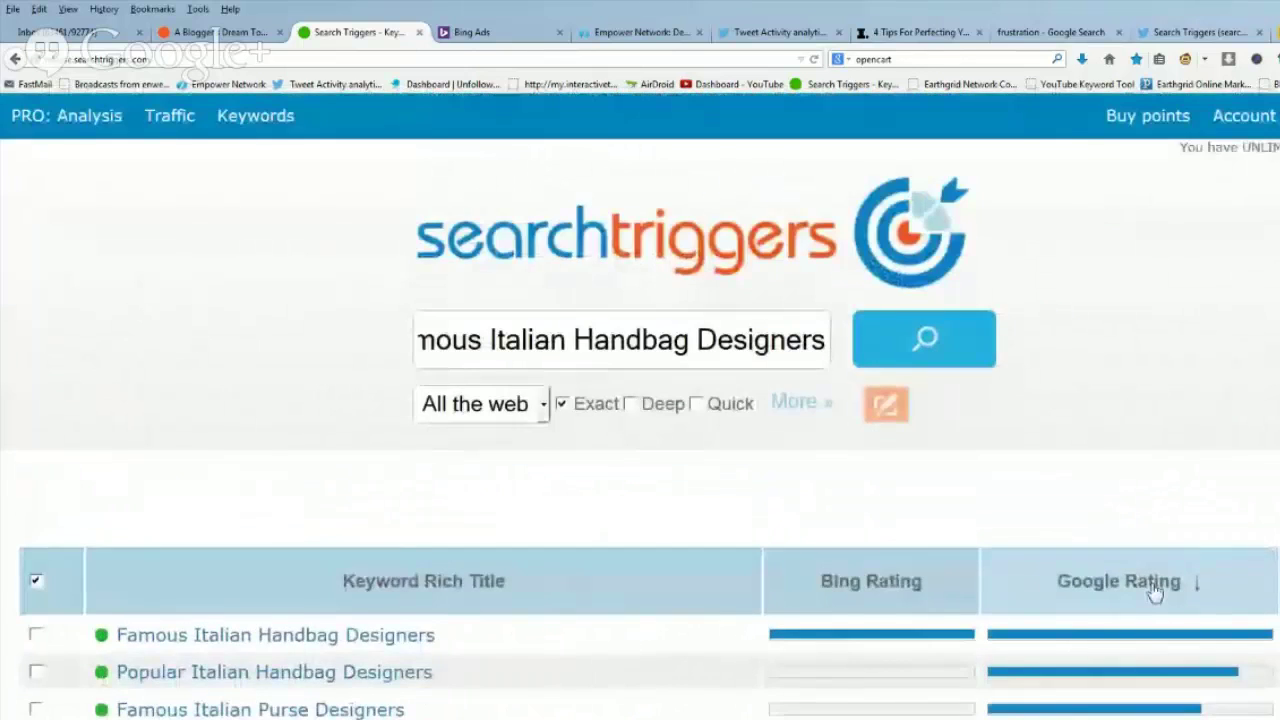
{"action": "scroll", "coordinate": [1156, 592], "scroll_direction": "down", "scroll_amount": 3}
{"action": "scroll", "coordinate": [1156, 592], "scroll_direction": "up", "scroll_amount": 3}
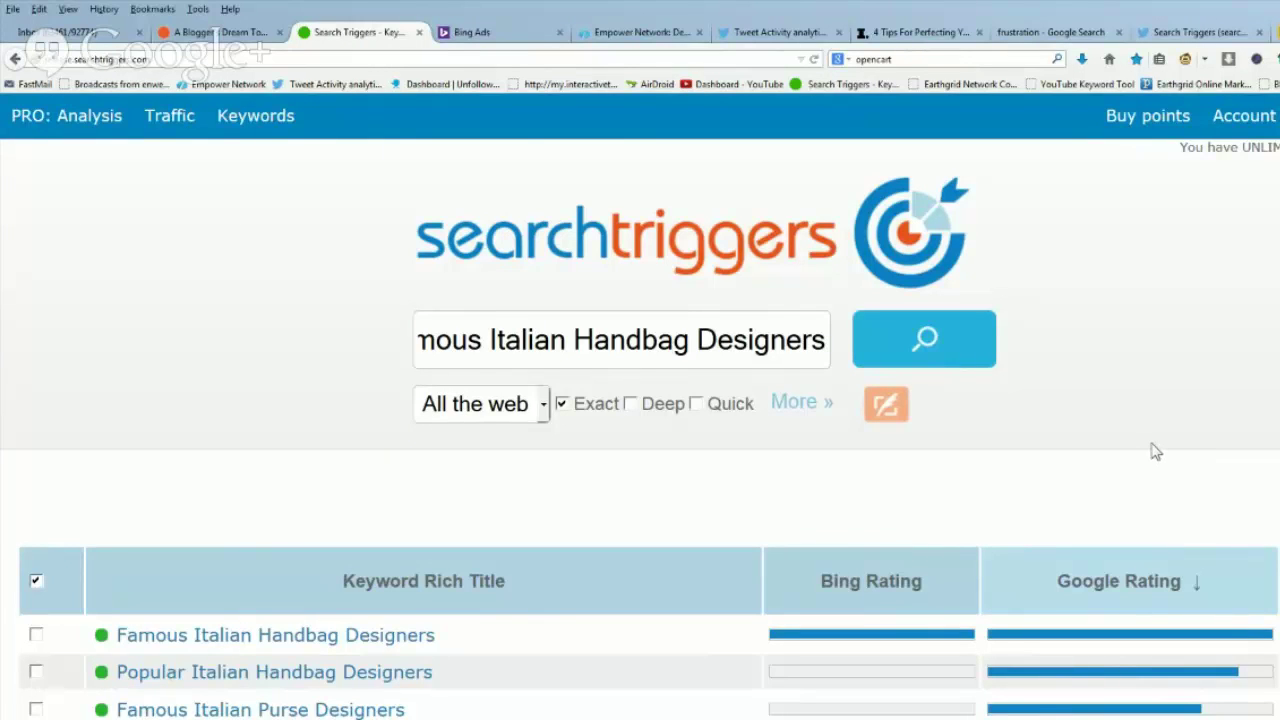
{"action": "scroll", "coordinate": [1155, 452], "scroll_direction": "down", "scroll_amount": 3}
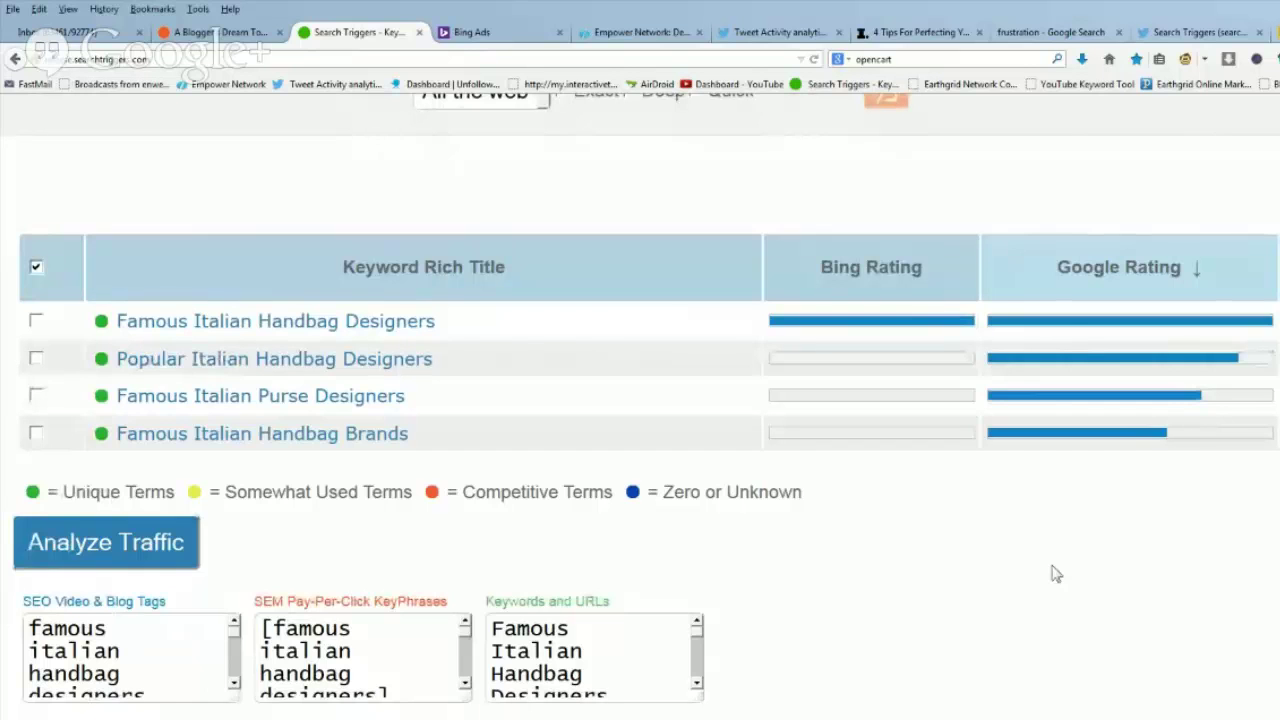
{"action": "scroll", "coordinate": [1053, 572], "scroll_direction": "up", "scroll_amount": 1}
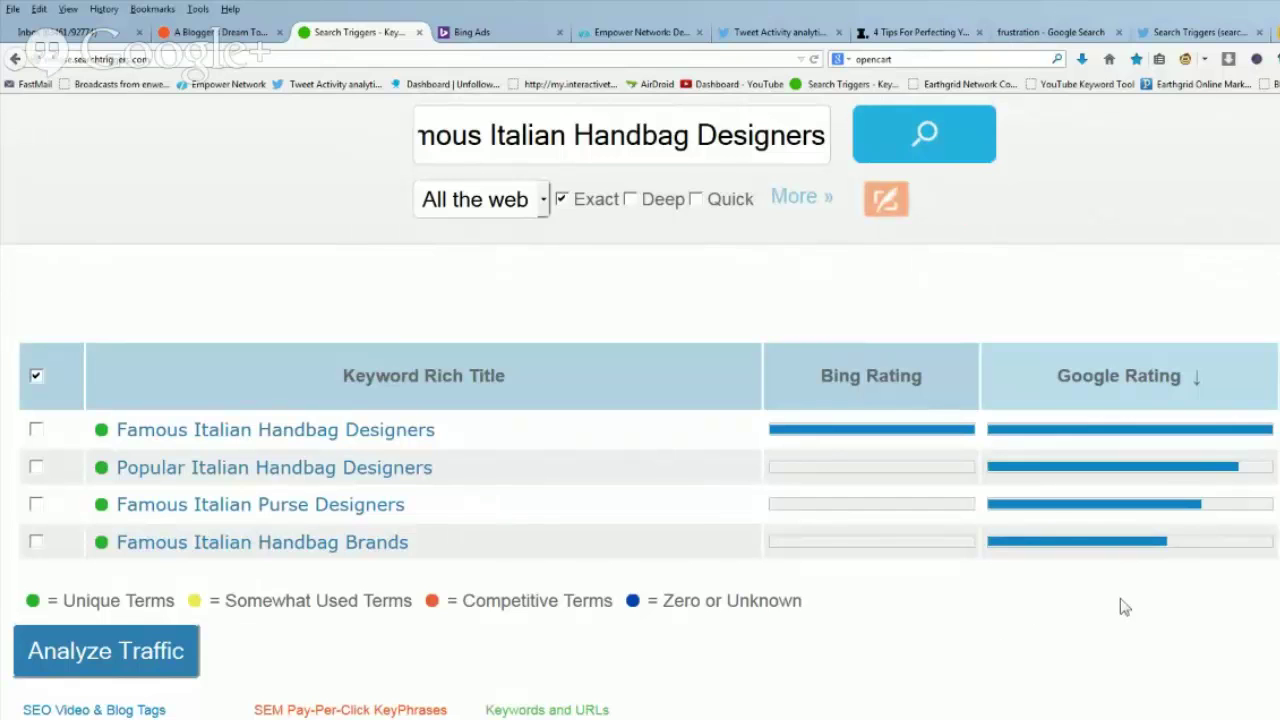
{"action": "scroll", "coordinate": [1124, 607], "scroll_direction": "down", "scroll_amount": 2}
{"action": "scroll", "coordinate": [1124, 607], "scroll_direction": "up", "scroll_amount": 5}
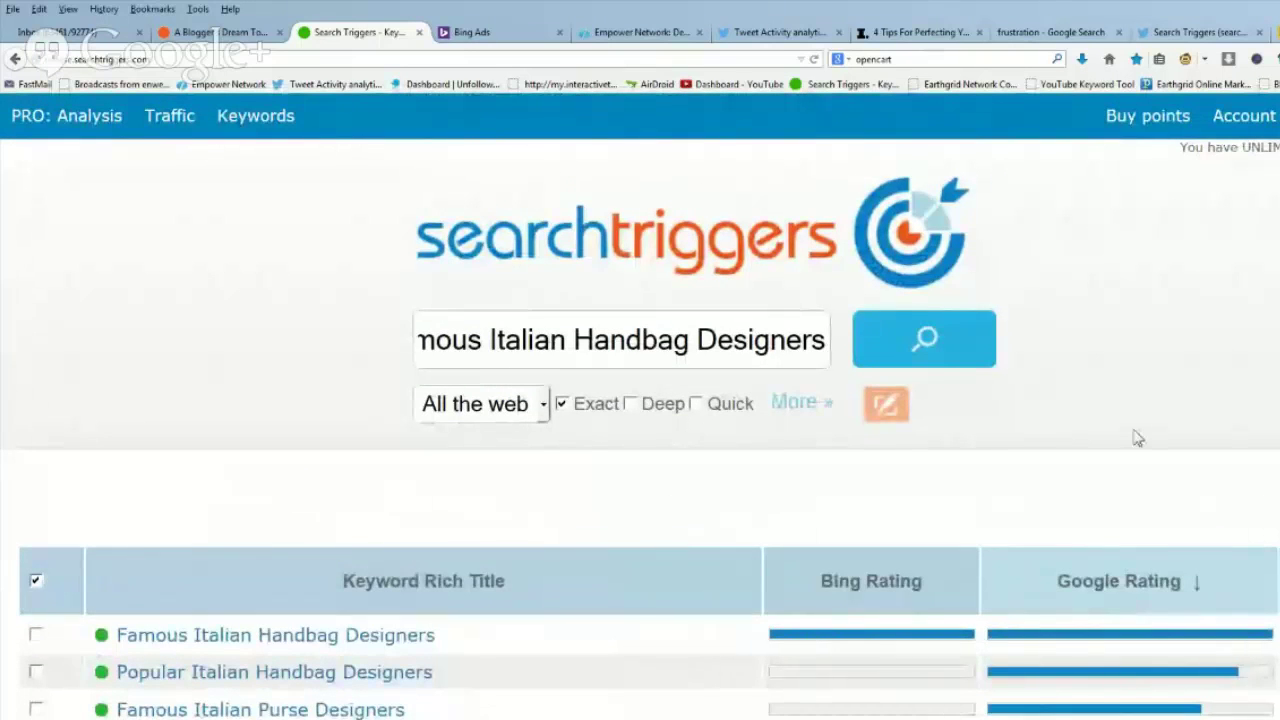
{"action": "scroll", "coordinate": [1052, 555], "scroll_direction": "down", "scroll_amount": 3}
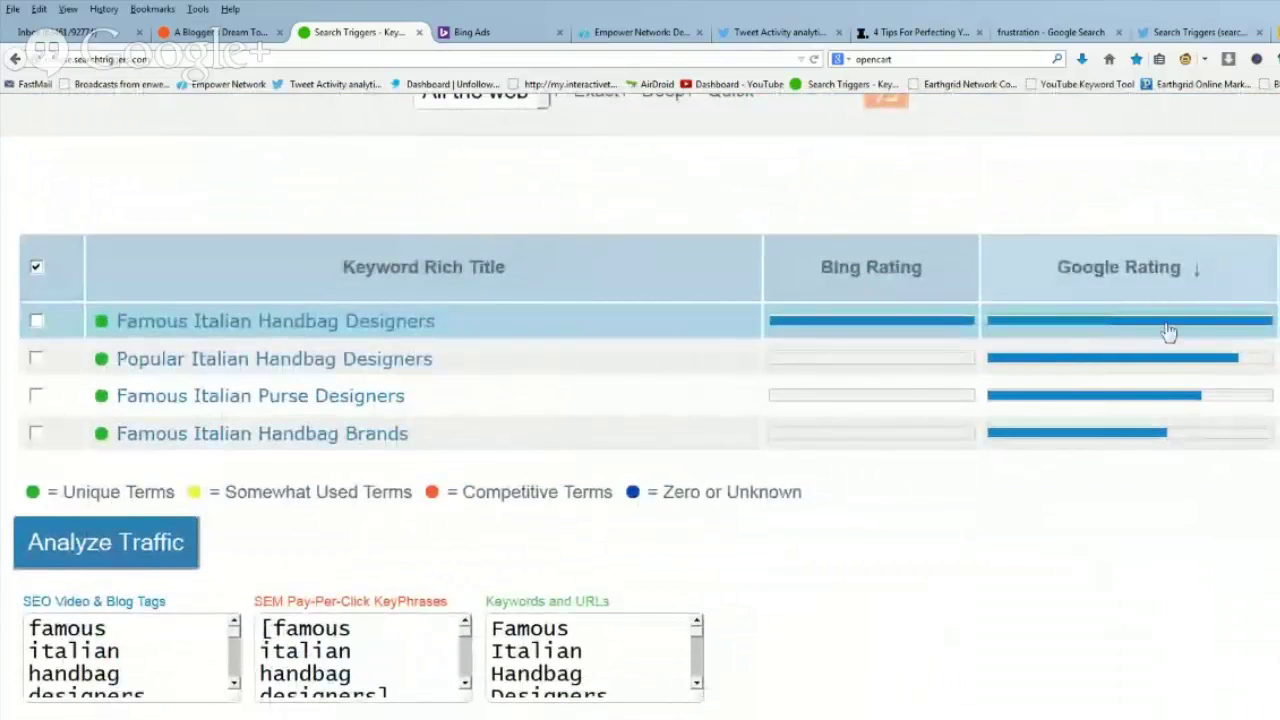
- Open the Google results for "Famous Italian Handbag Designers" from its Google rating and examine the ads and organic listings
{"action": "left_click", "coordinate": [1125, 326]}
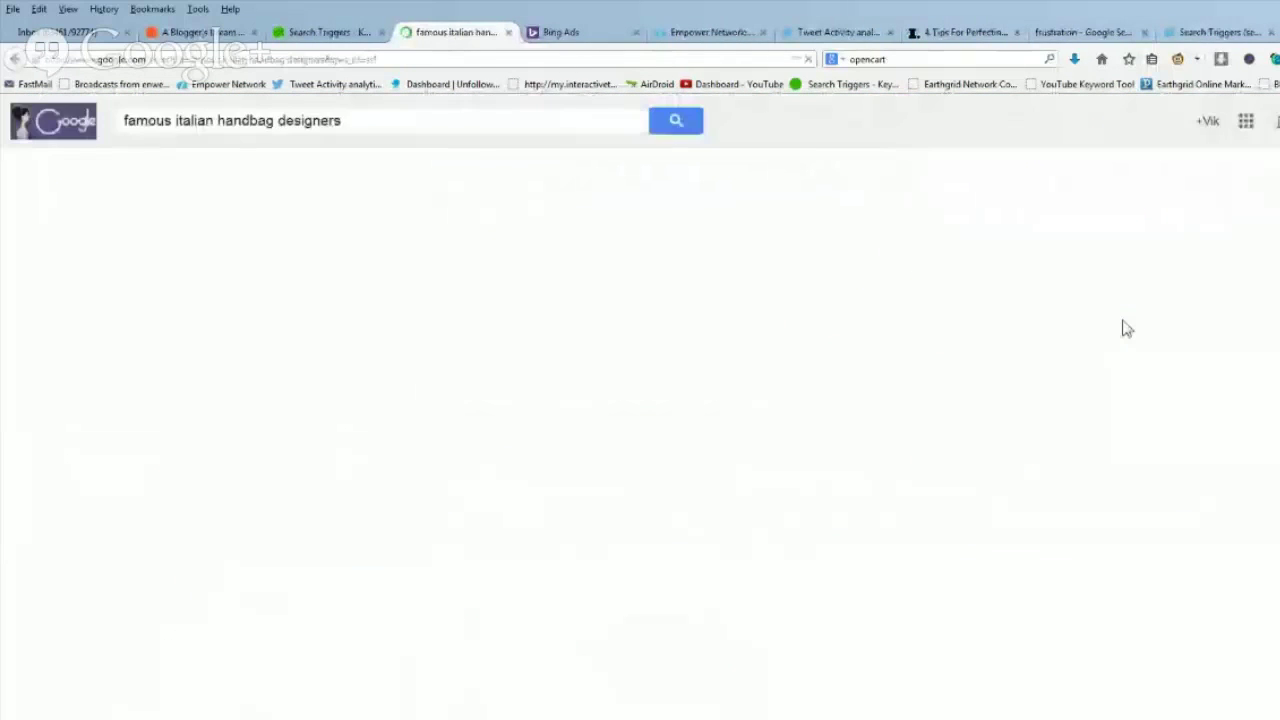
{"action": "scroll", "coordinate": [1008, 309], "scroll_direction": "down", "scroll_amount": 1}
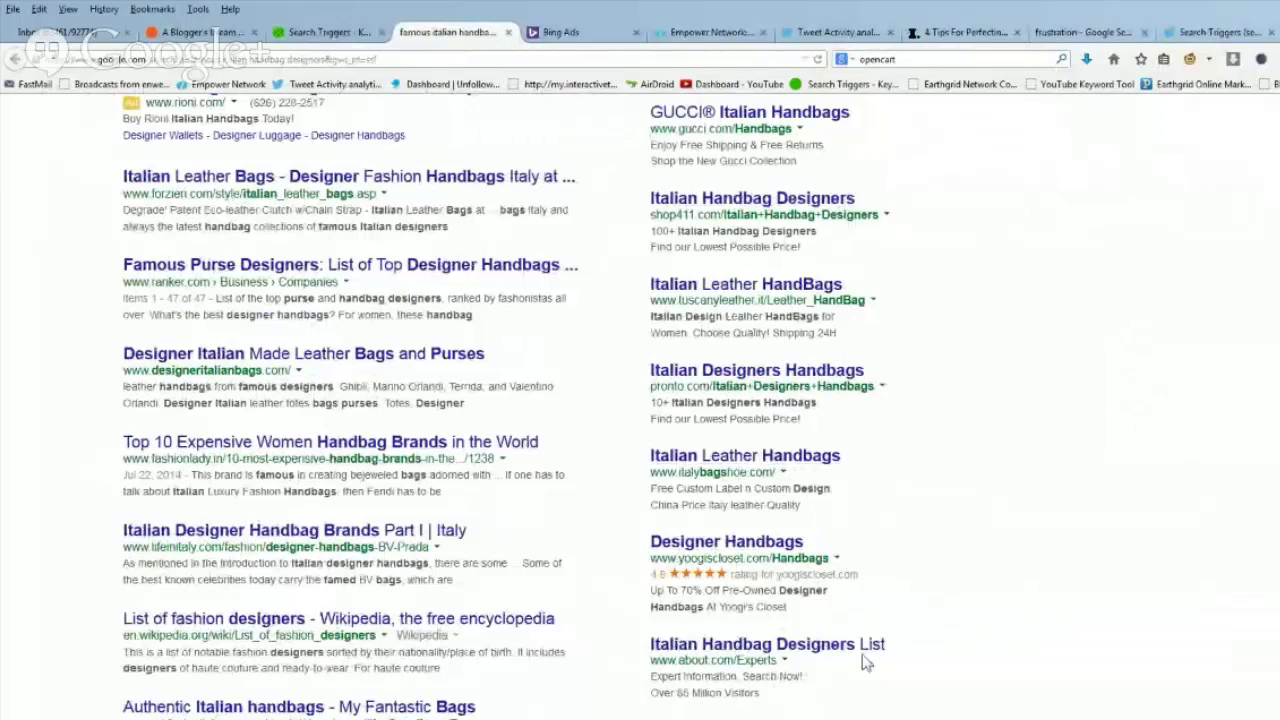
{"action": "scroll", "coordinate": [866, 662], "scroll_direction": "down", "scroll_amount": 3}
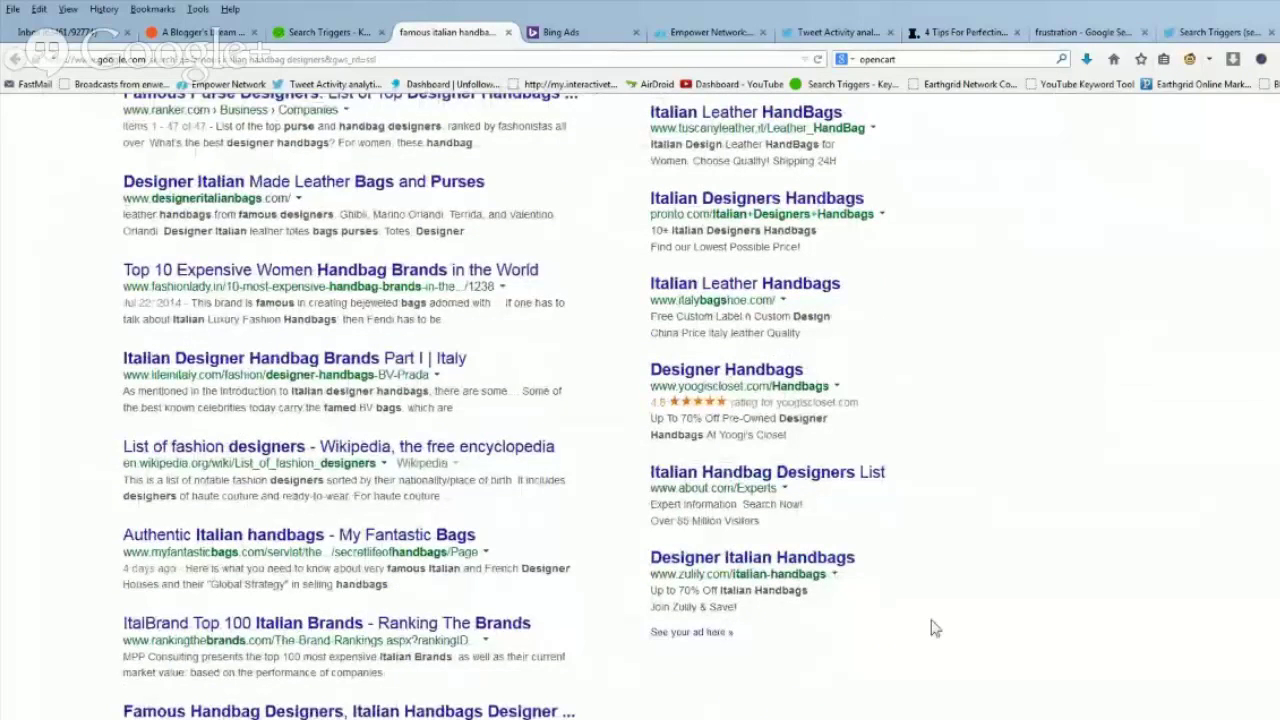
{"action": "scroll", "coordinate": [931, 626], "scroll_direction": "up", "scroll_amount": 6}
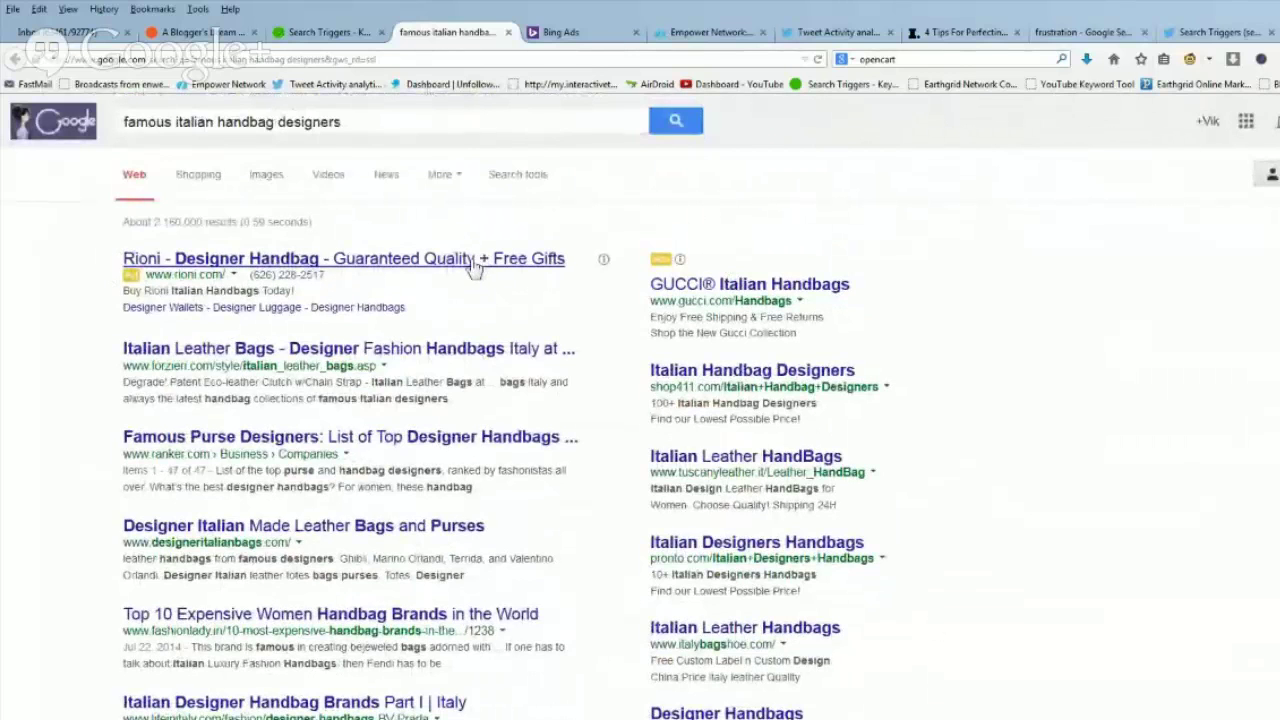
- Return to SearchTriggers, open the Bing results for "Famous Italian Handbag Designers" from its Bing rating, and examine the listings and ads
{"action": "left_click", "coordinate": [325, 33]}
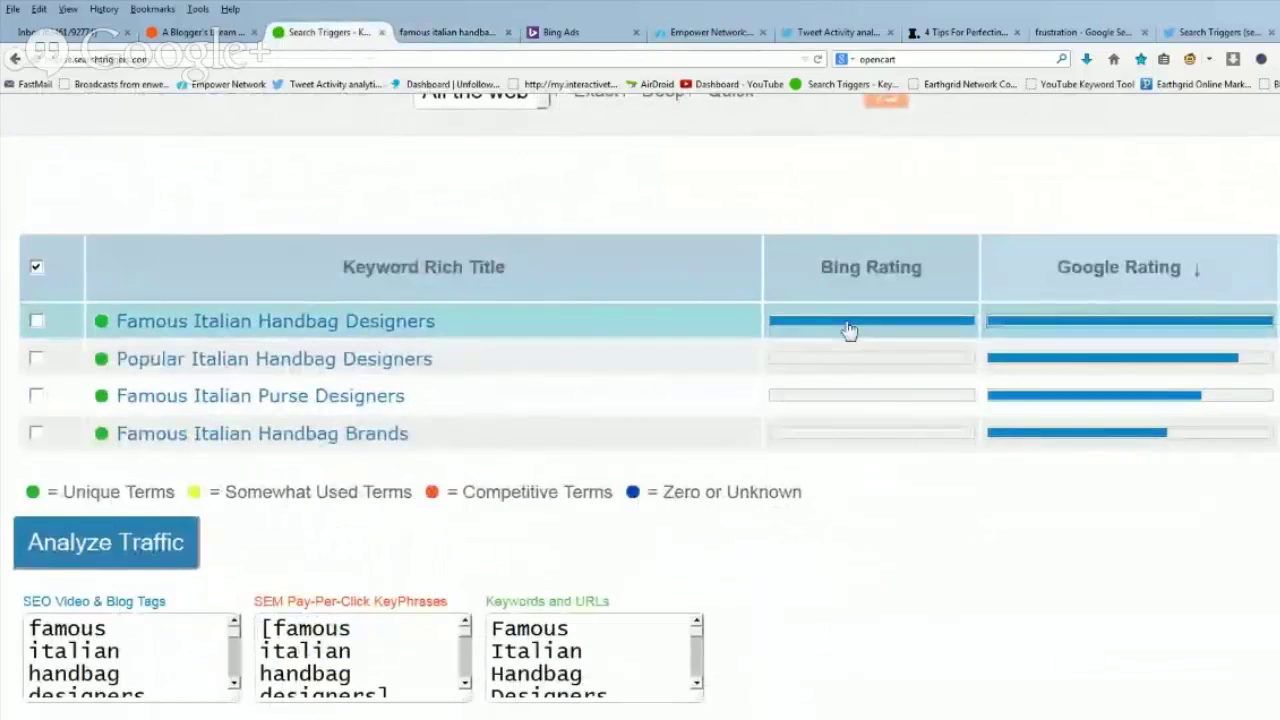
{"action": "left_click", "coordinate": [856, 331]}
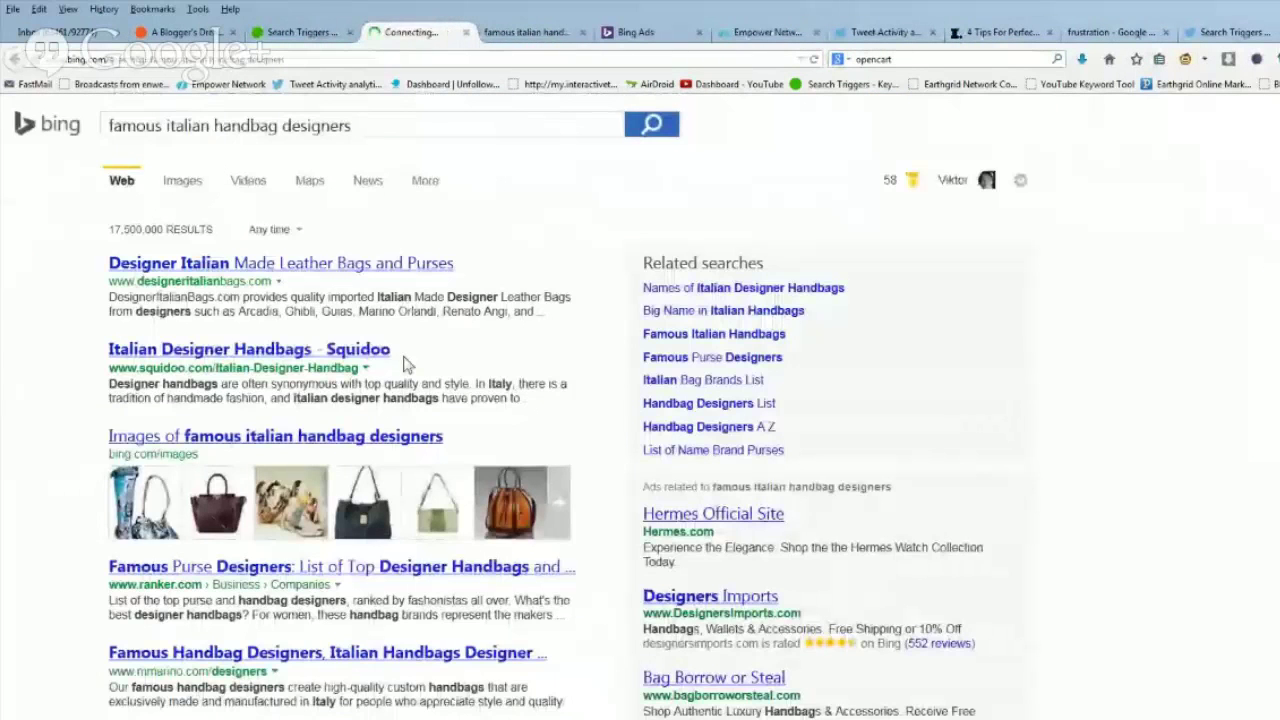
{"action": "scroll", "coordinate": [1148, 364], "scroll_direction": "down", "scroll_amount": 3}
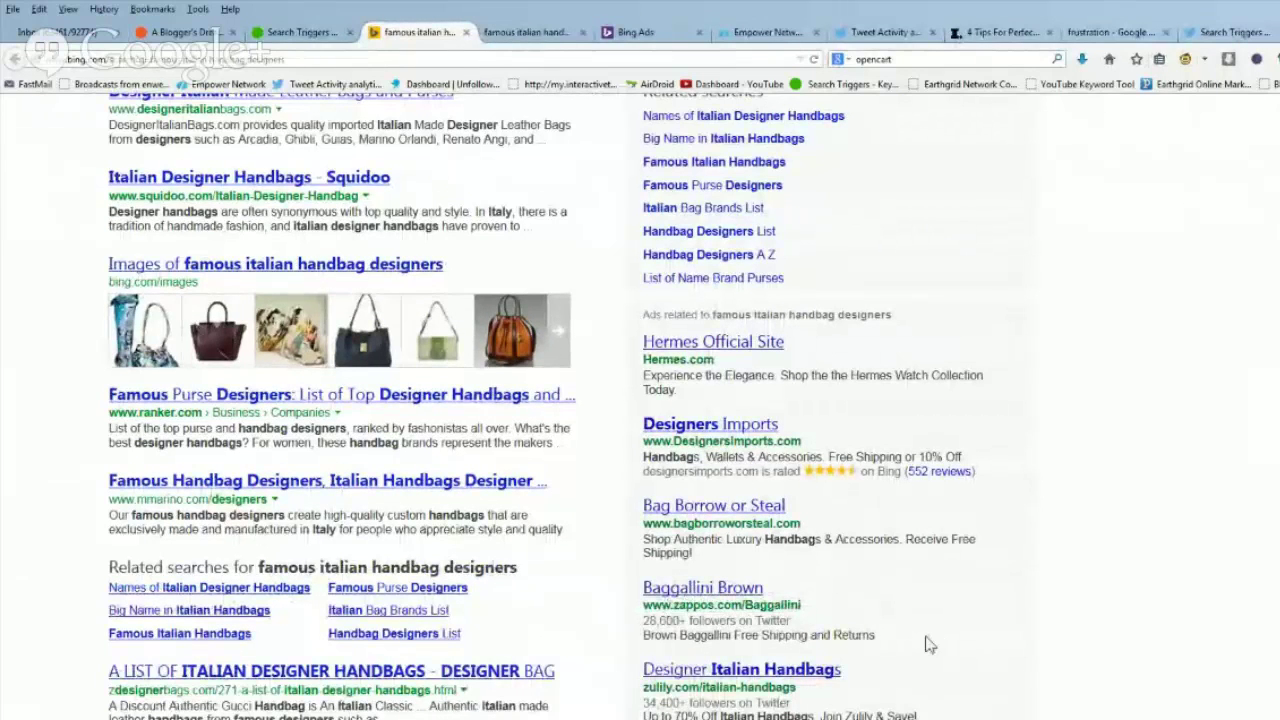
{"action": "scroll", "coordinate": [926, 645], "scroll_direction": "down", "scroll_amount": 3}
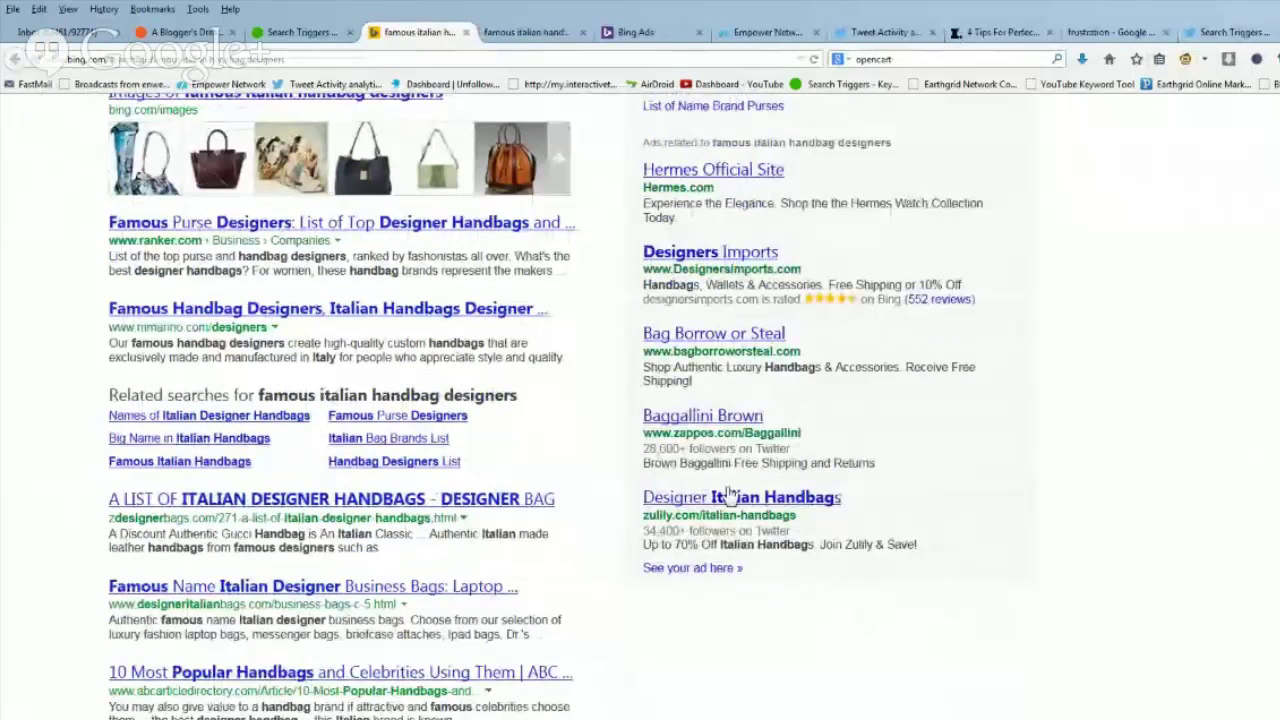
- Highlight the Twitter followers line in the Baggallini Brown ad and review the Bing ads and related searches again
{"action": "left_click_drag", "start_coordinate": [646, 449], "coordinate": [837, 449]}
{"action": "left_click", "coordinate": [837, 452]}
{"action": "left_click_drag", "start_coordinate": [646, 449], "coordinate": [809, 457]}
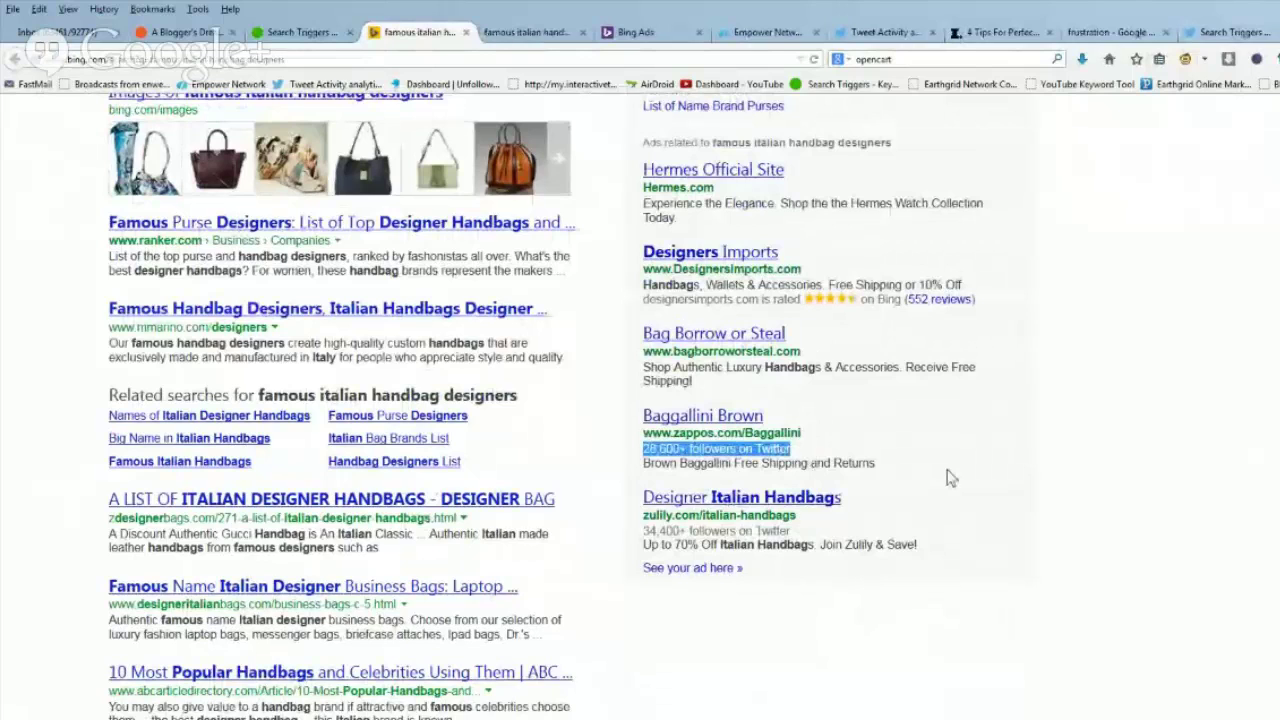
{"action": "scroll", "coordinate": [1097, 526], "scroll_direction": "up", "scroll_amount": 6}
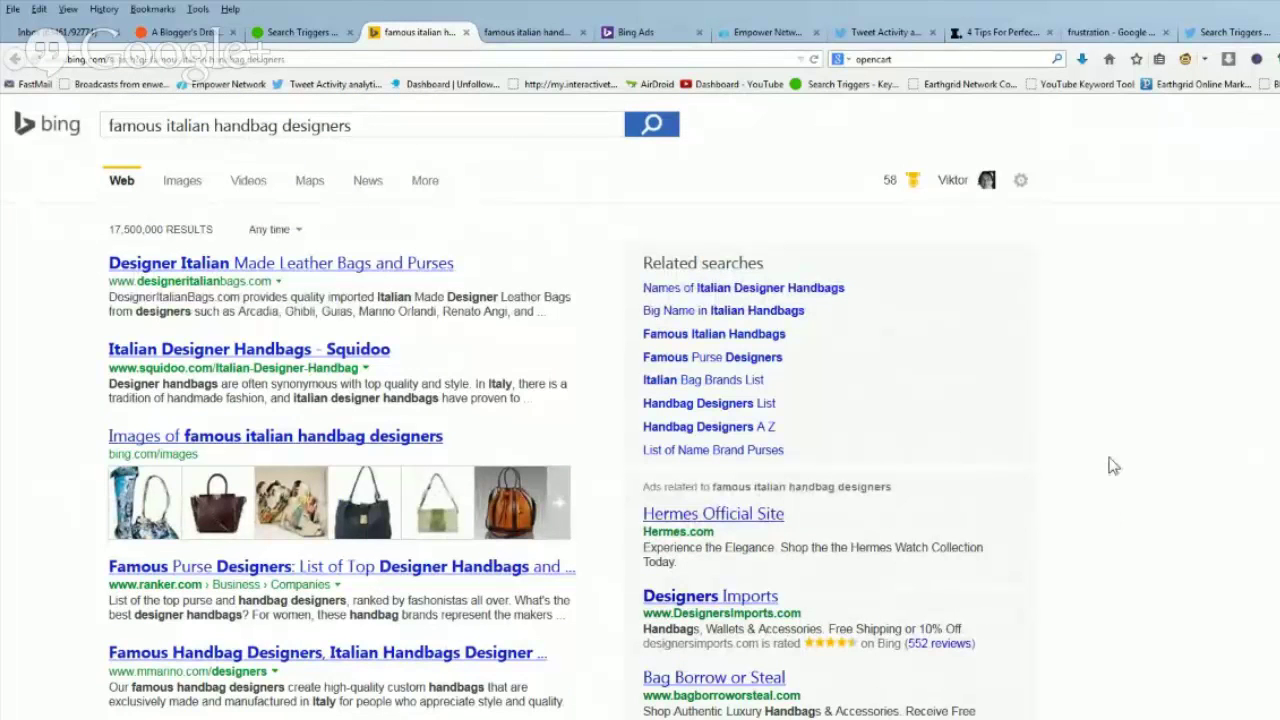
{"action": "scroll", "coordinate": [1113, 465], "scroll_direction": "down", "scroll_amount": 5}
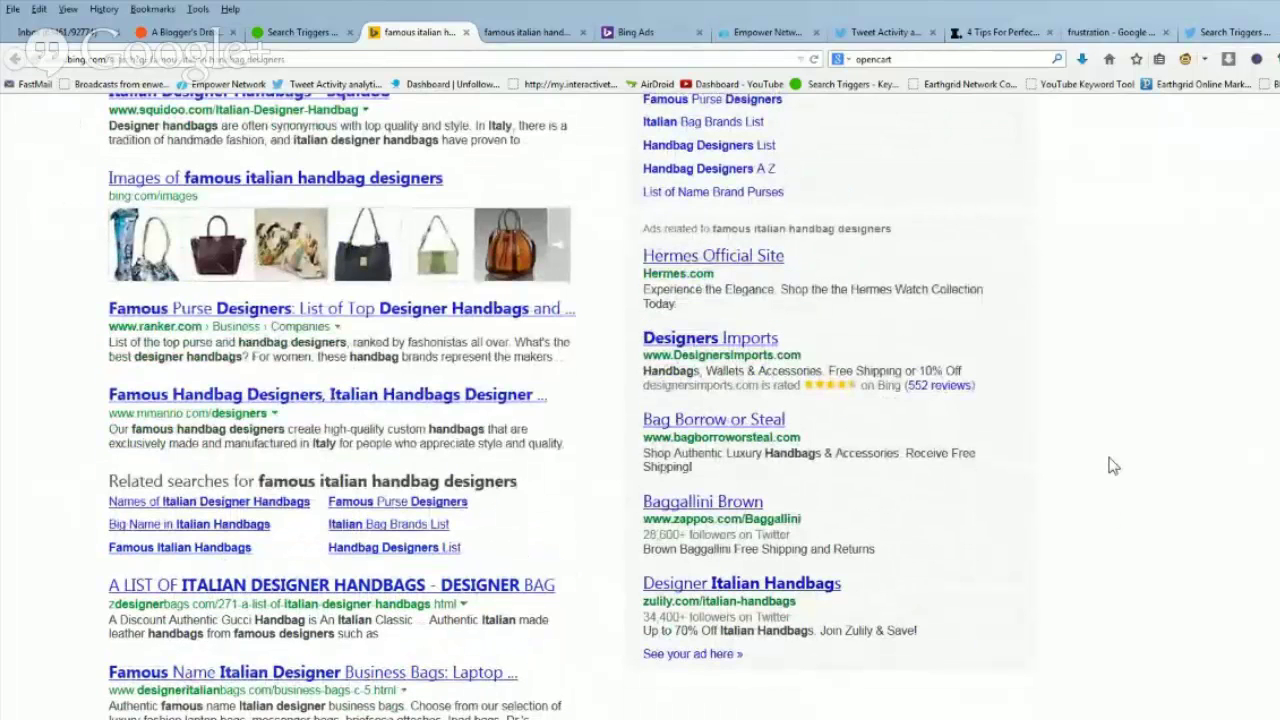
{"action": "scroll", "coordinate": [1113, 465], "scroll_direction": "up", "scroll_amount": 5}
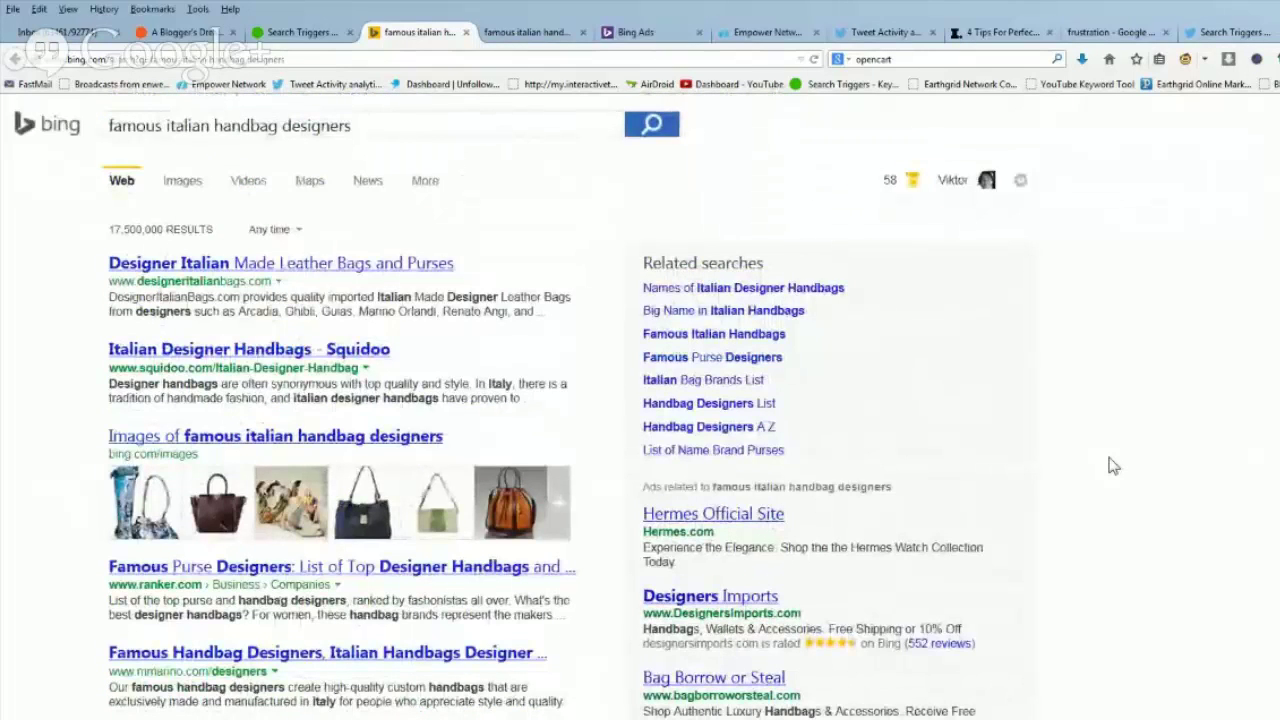